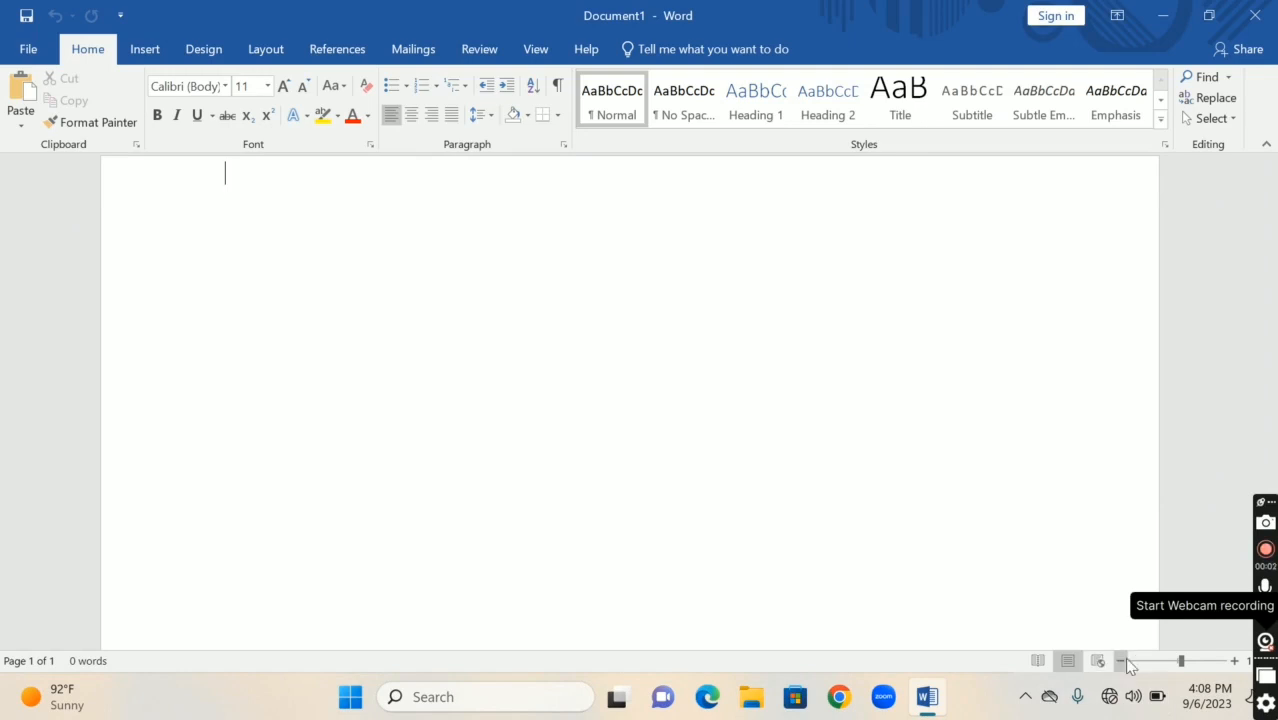
Step: Draw a text box about 2.08" high and 3.69" wide near the page's top and cover its lower half with a rectangle about 1.01" high
left_click(1121, 661)
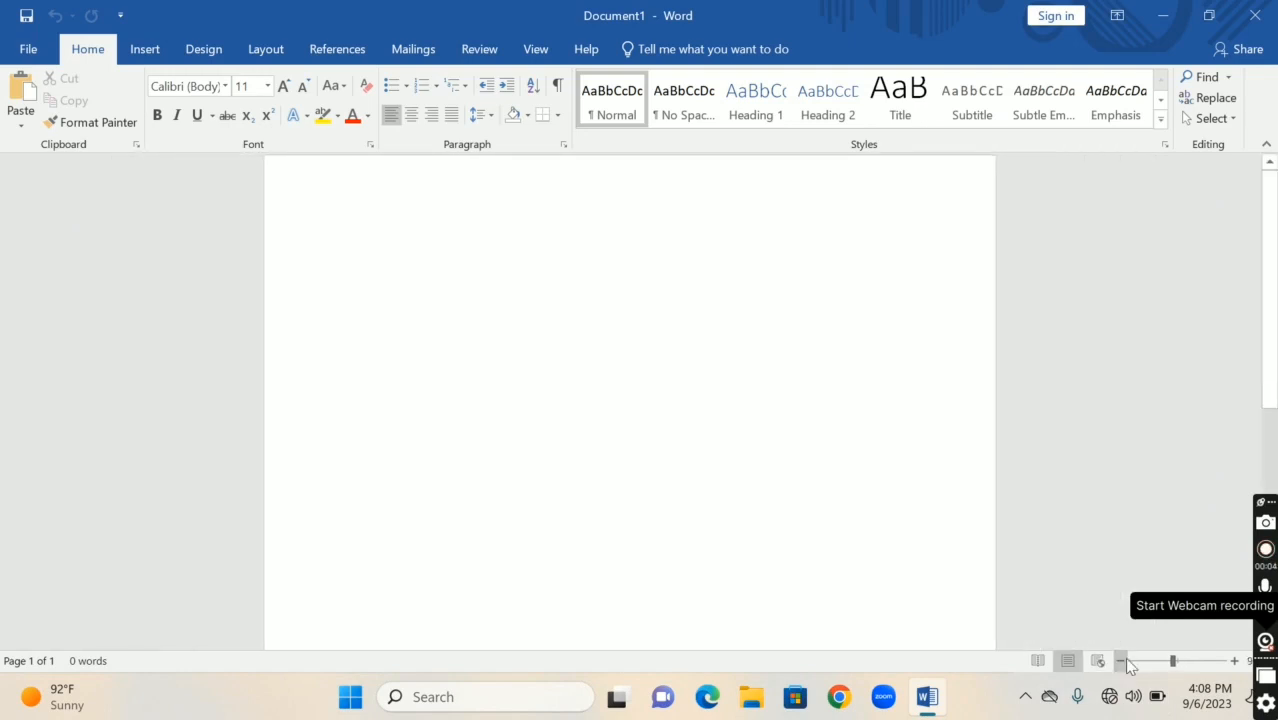
left_click(1121, 661)
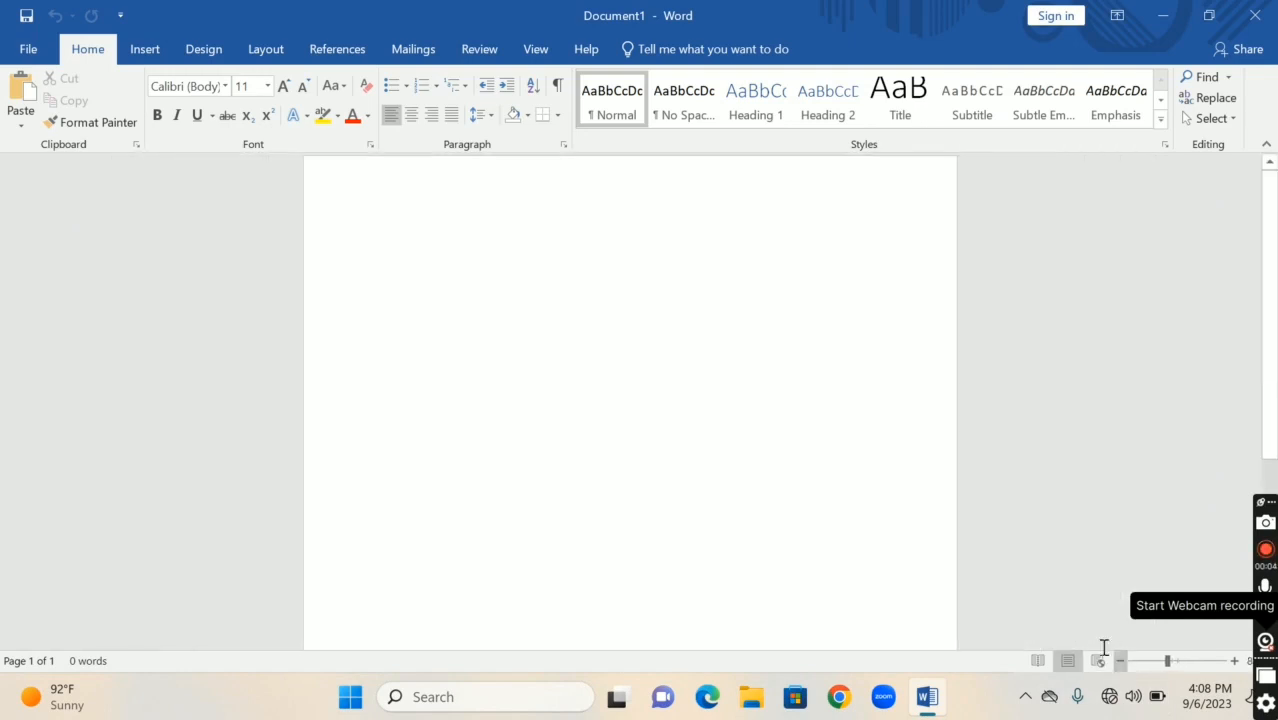
left_click(140, 49)
left_click(162, 119)
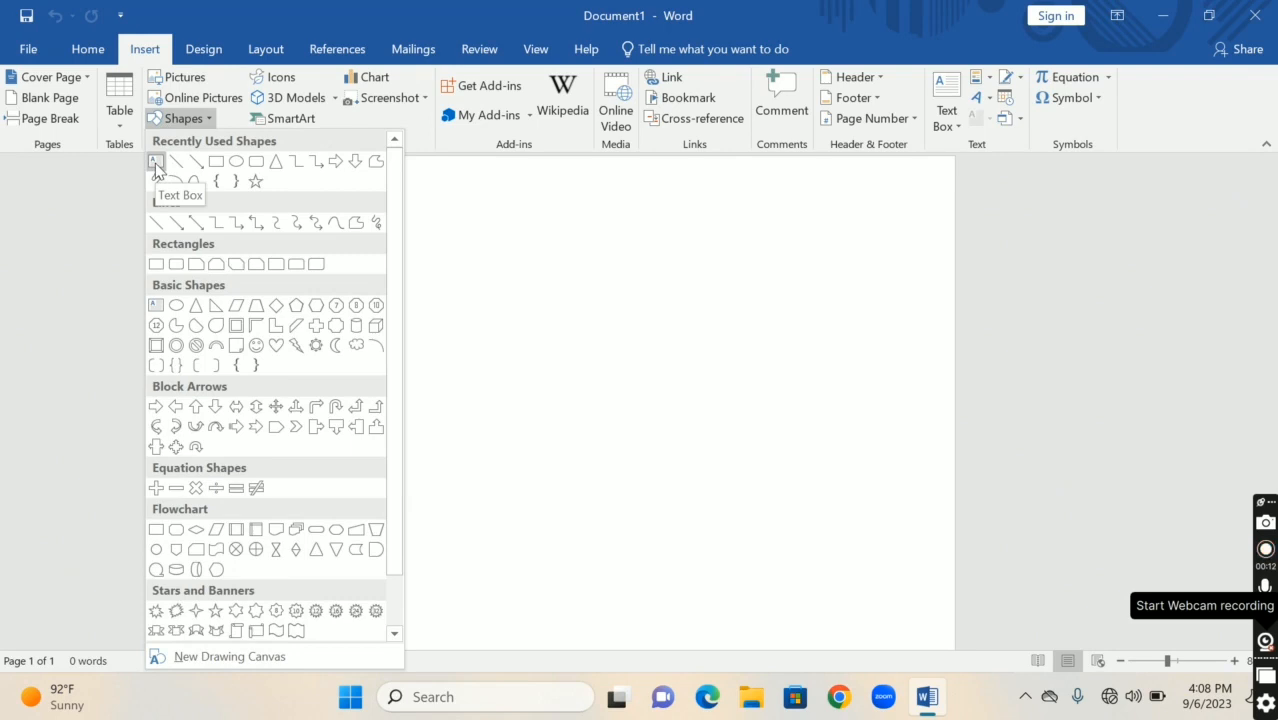
left_click(156, 163)
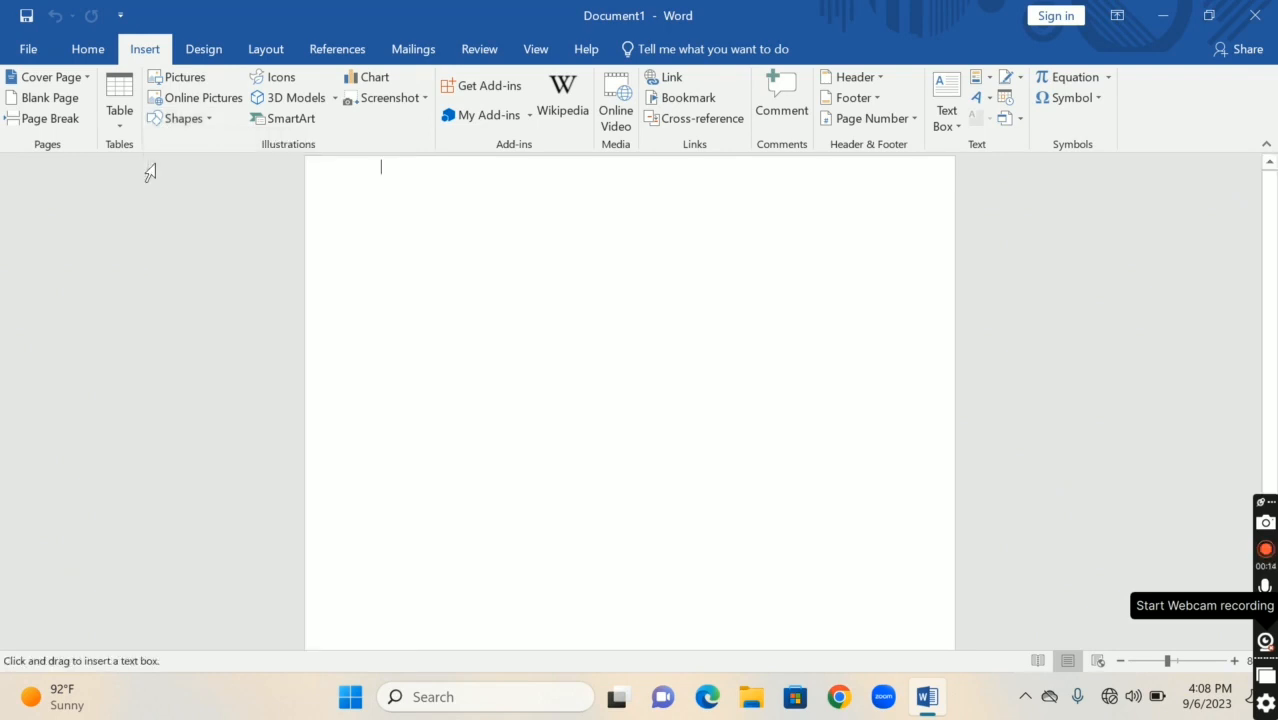
mouse_move(335, 193)
left_mouse_down()
mouse_move(436, 268)
mouse_move(656, 348)
mouse_move(617, 352)
left_mouse_up()
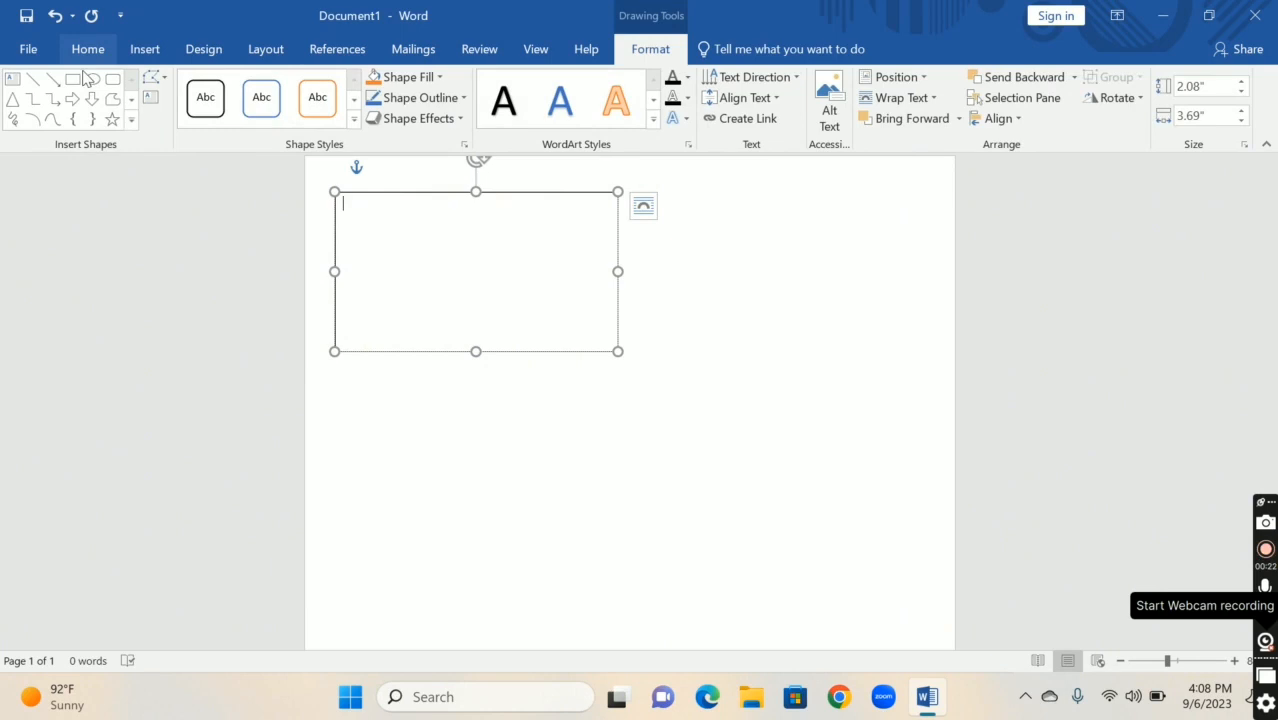
left_click(72, 79)
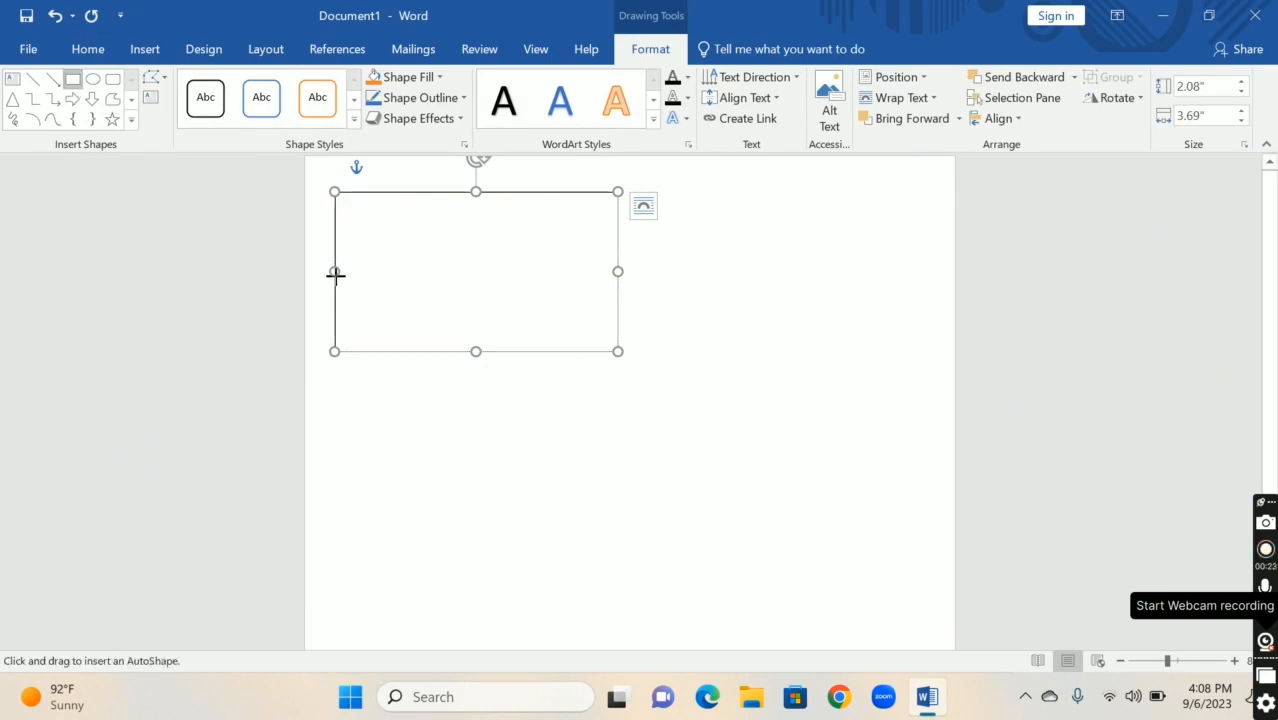
left_click_drag(336, 273, 619, 351)
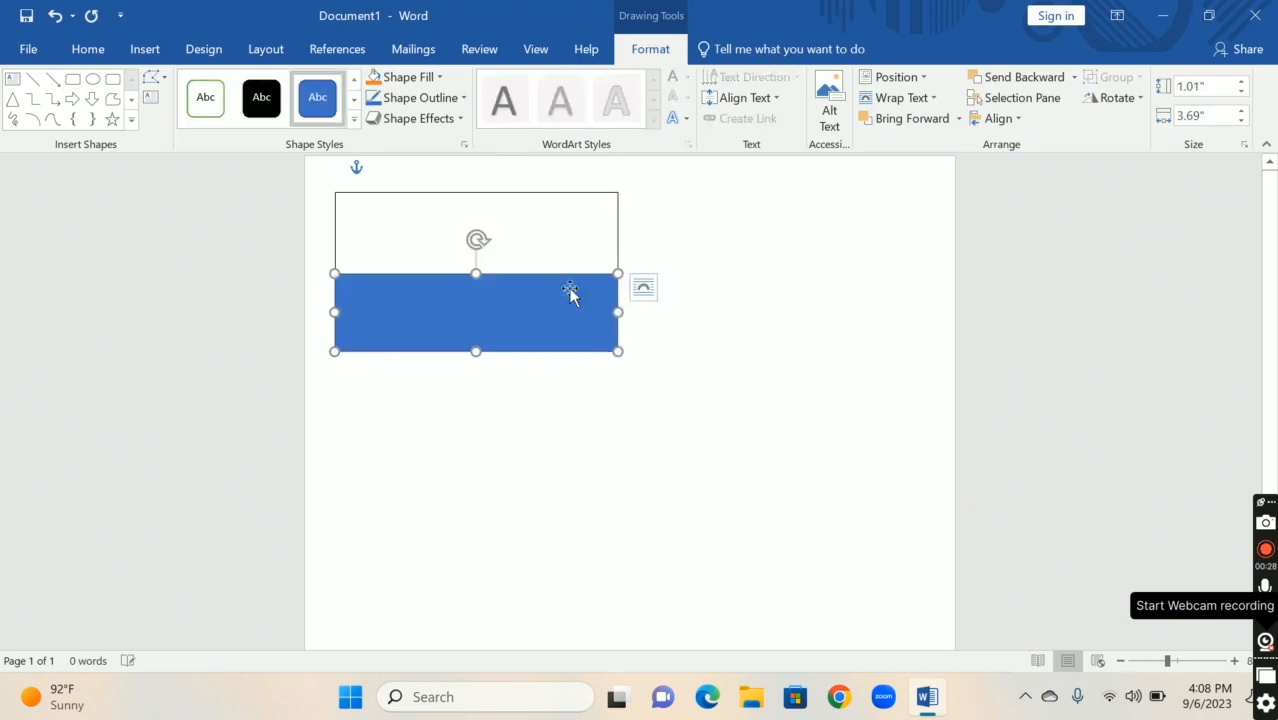
Step: Resize the text box to 3" high and 5" wide, and fit the blue rectangle 5" wide along its bottom edge
left_click(567, 252)
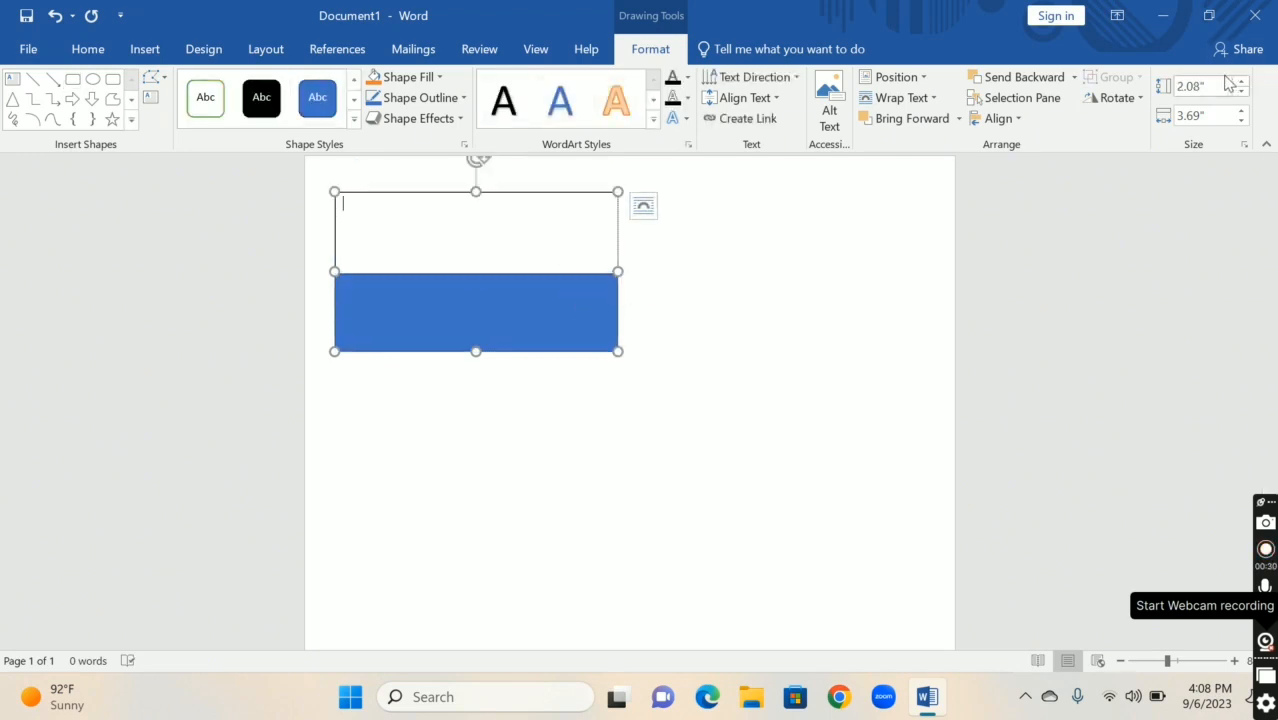
left_click(1195, 86)
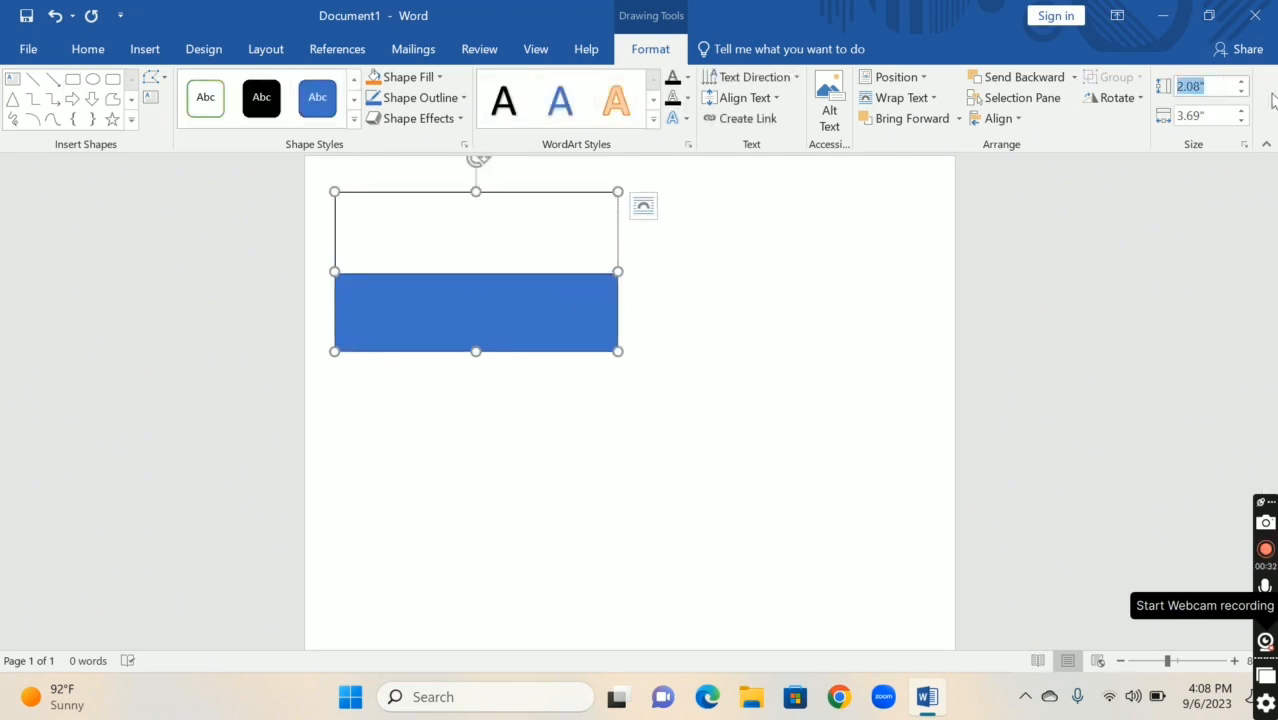
type("3")
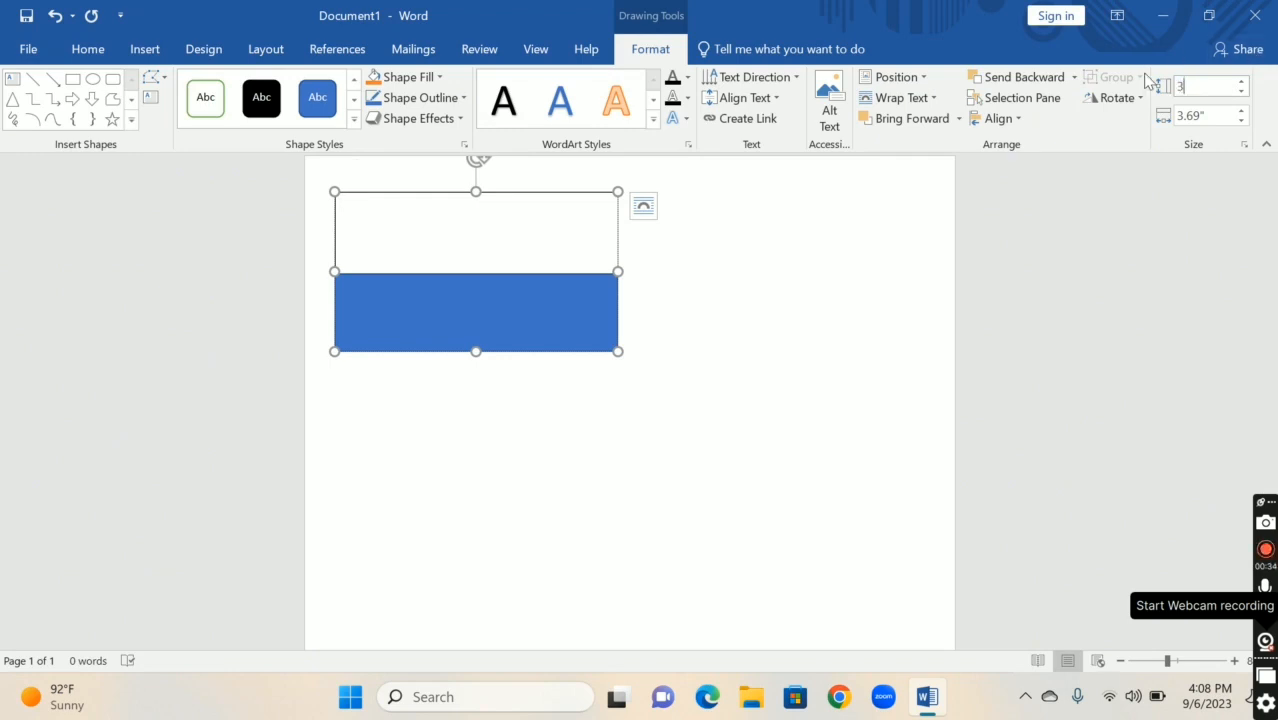
key("Return")
left_click(1219, 112)
type("5")
key("Return")
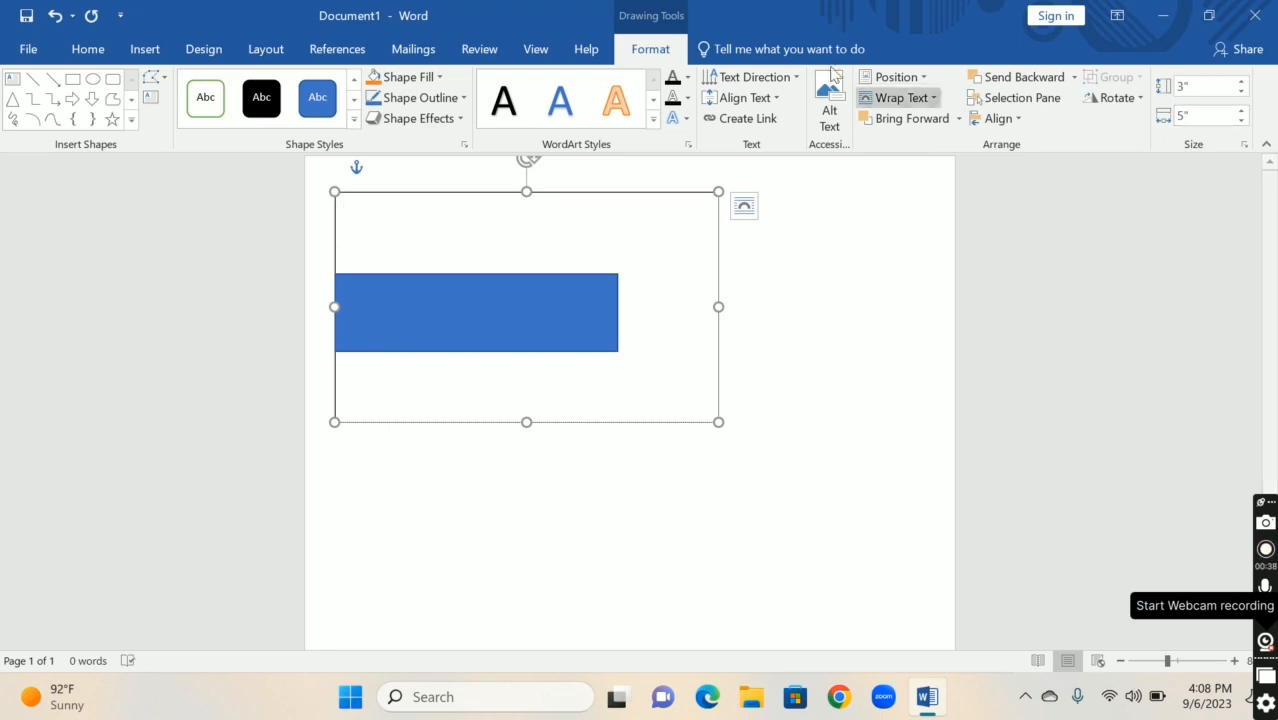
left_click_drag(550, 331, 548, 400)
left_click_drag(618, 382, 722, 388)
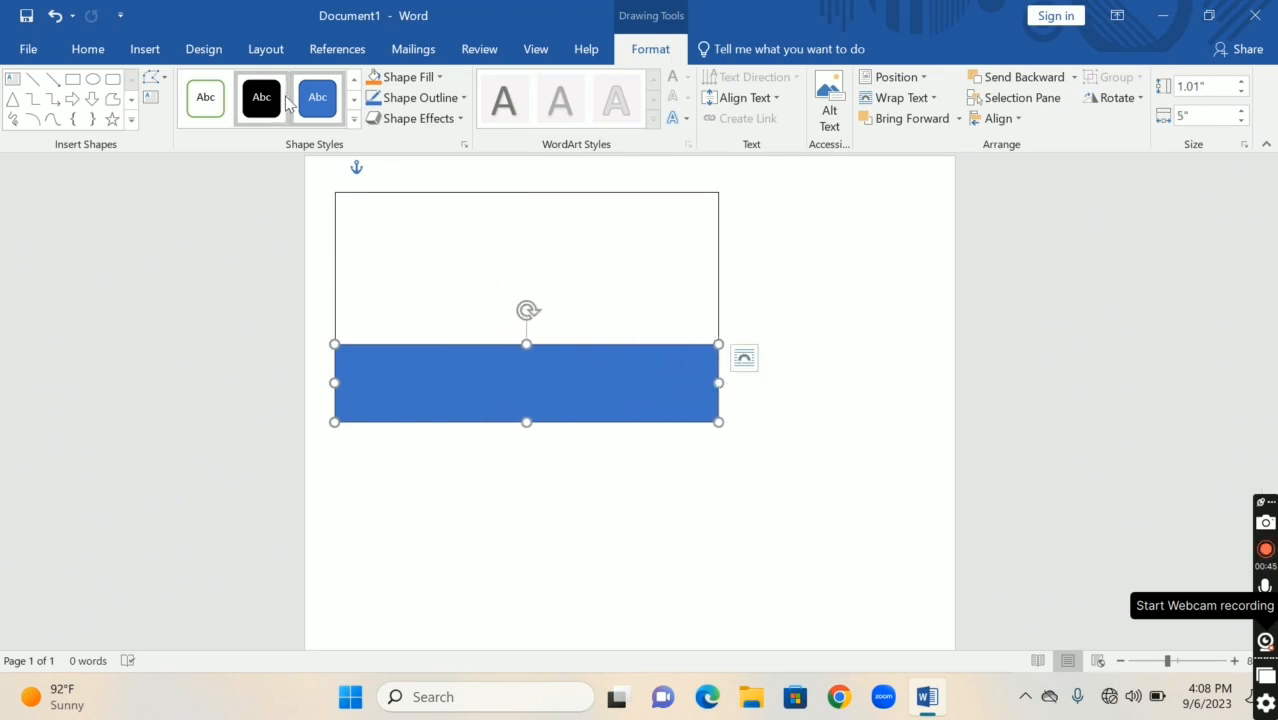
Step: Edit the rectangle's points to bend its top edge into a gentle wave about 1.2" high overall, and fill it dark blue
left_click(152, 79)
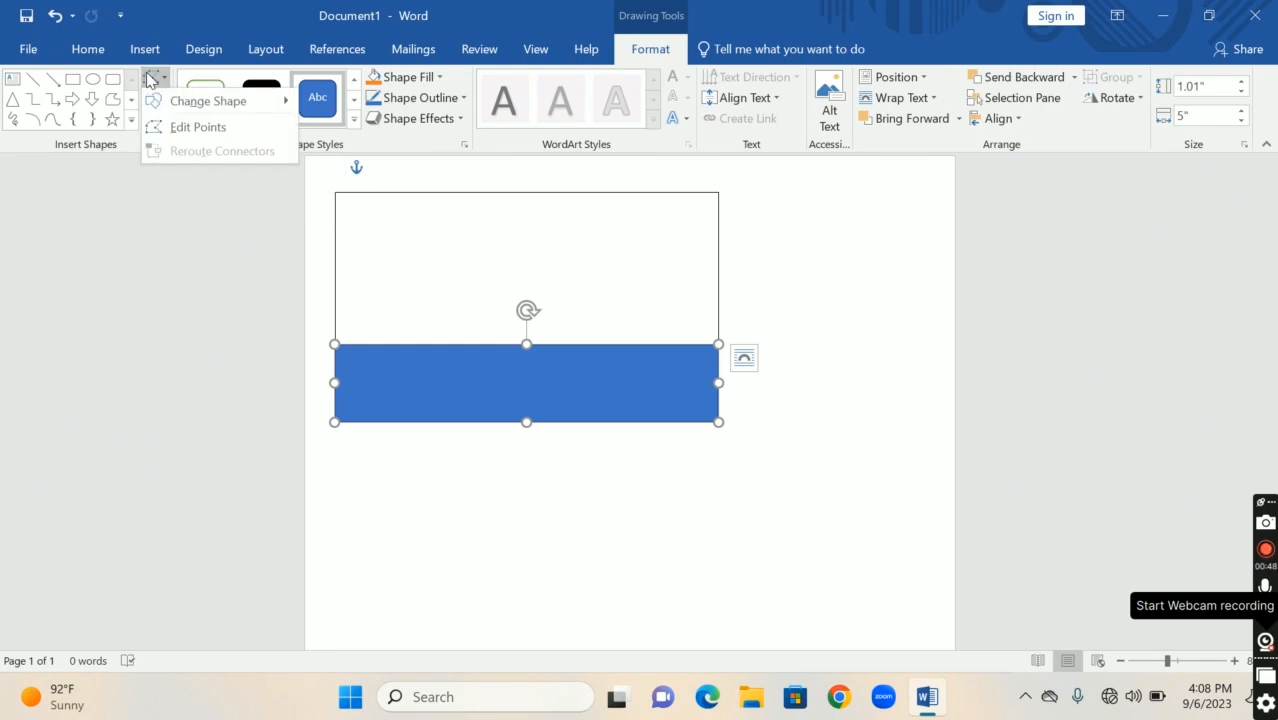
left_click(197, 127)
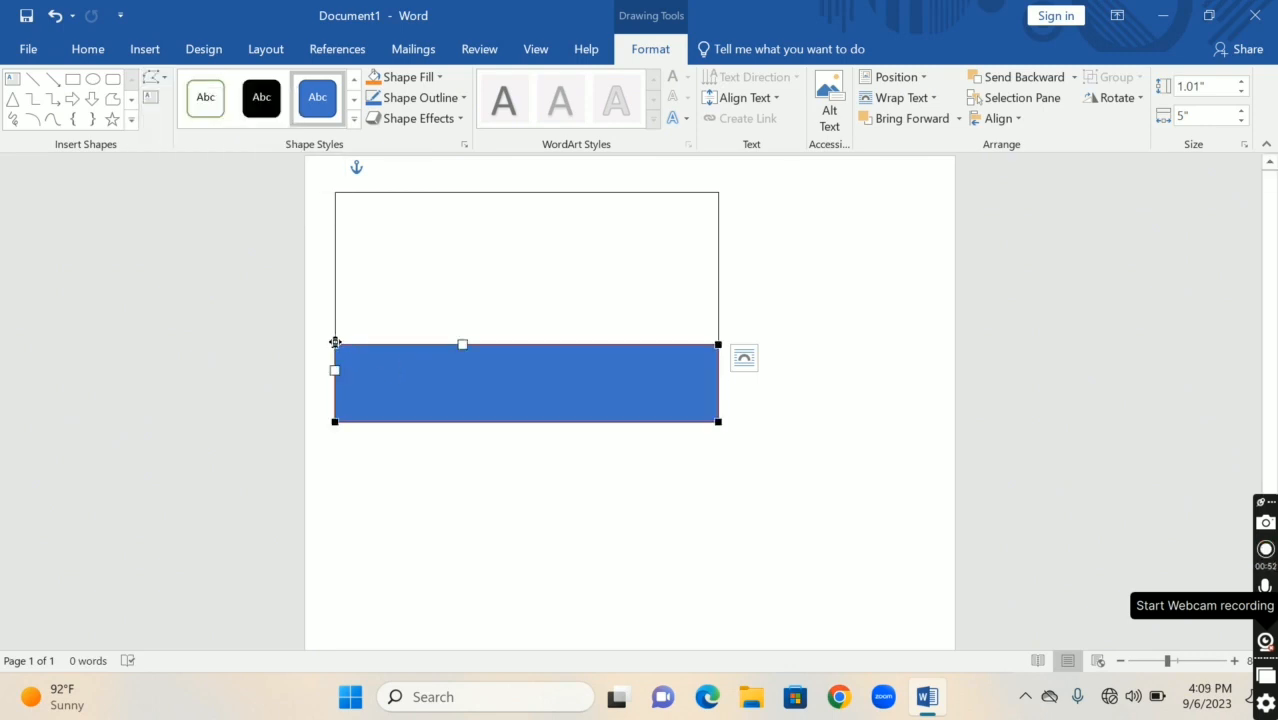
left_click_drag(463, 346, 447, 291)
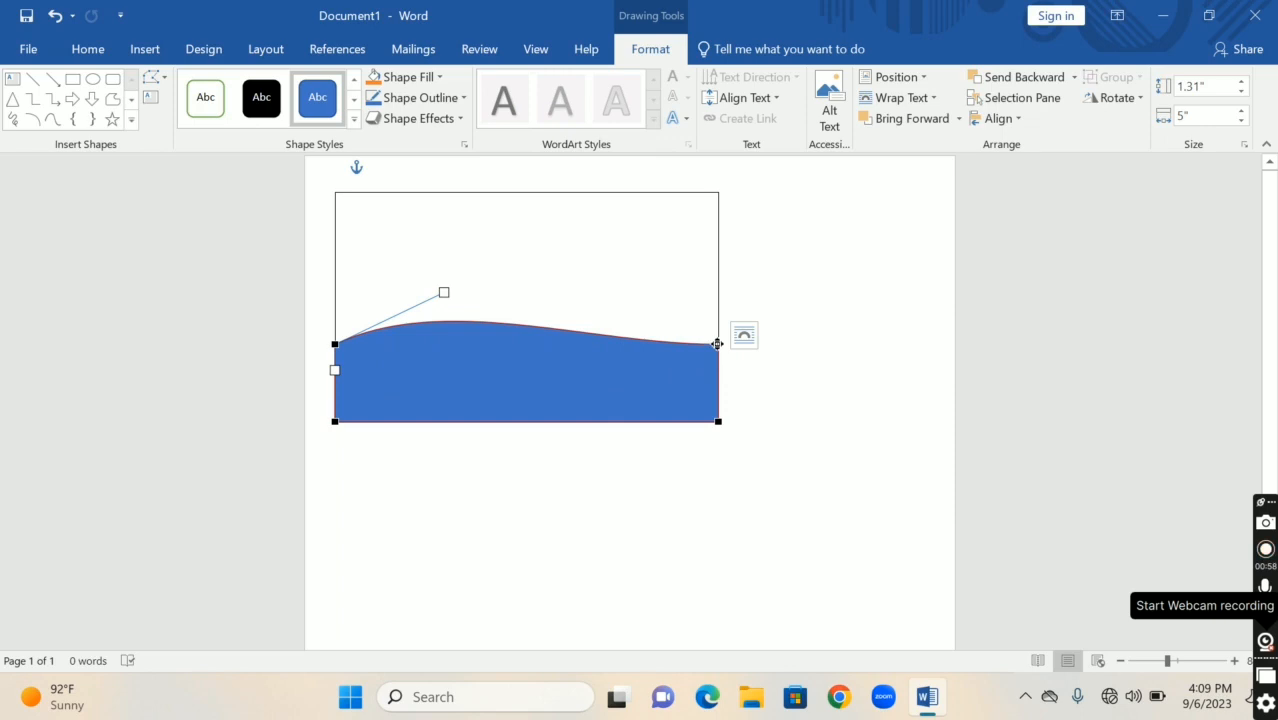
left_click(717, 342)
left_click_drag(590, 344, 557, 414)
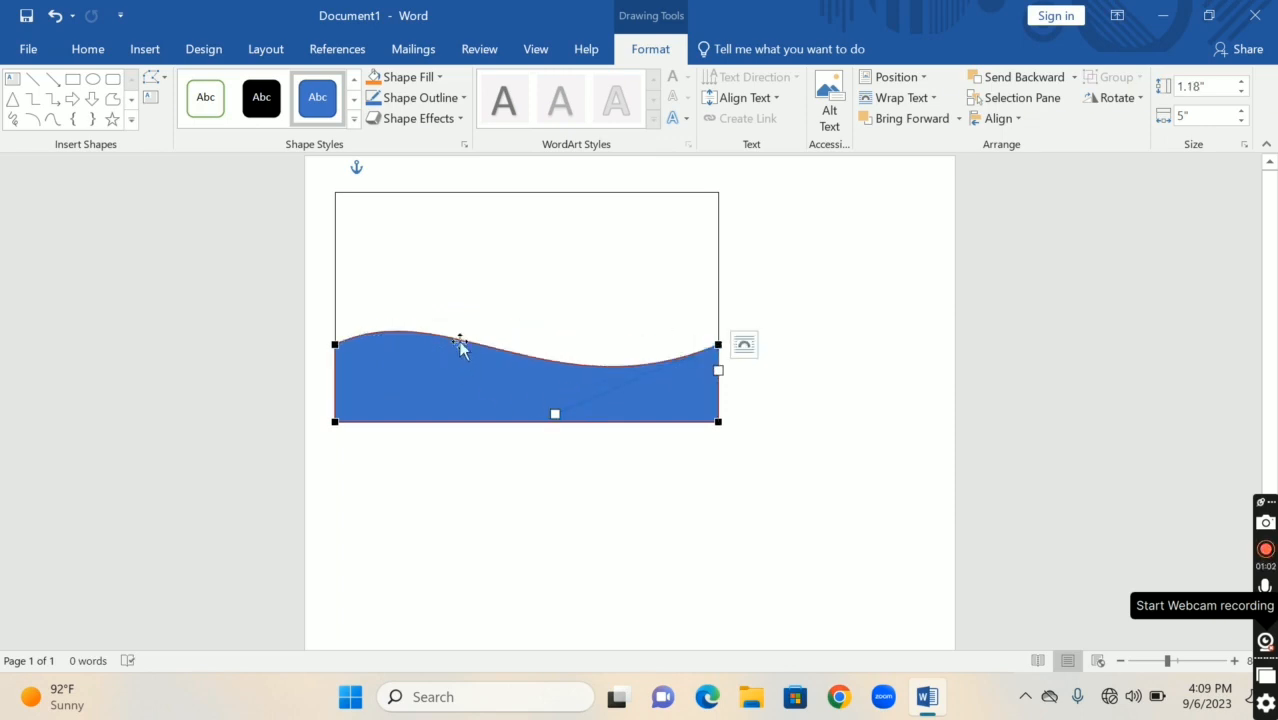
left_click_drag(557, 416, 556, 396)
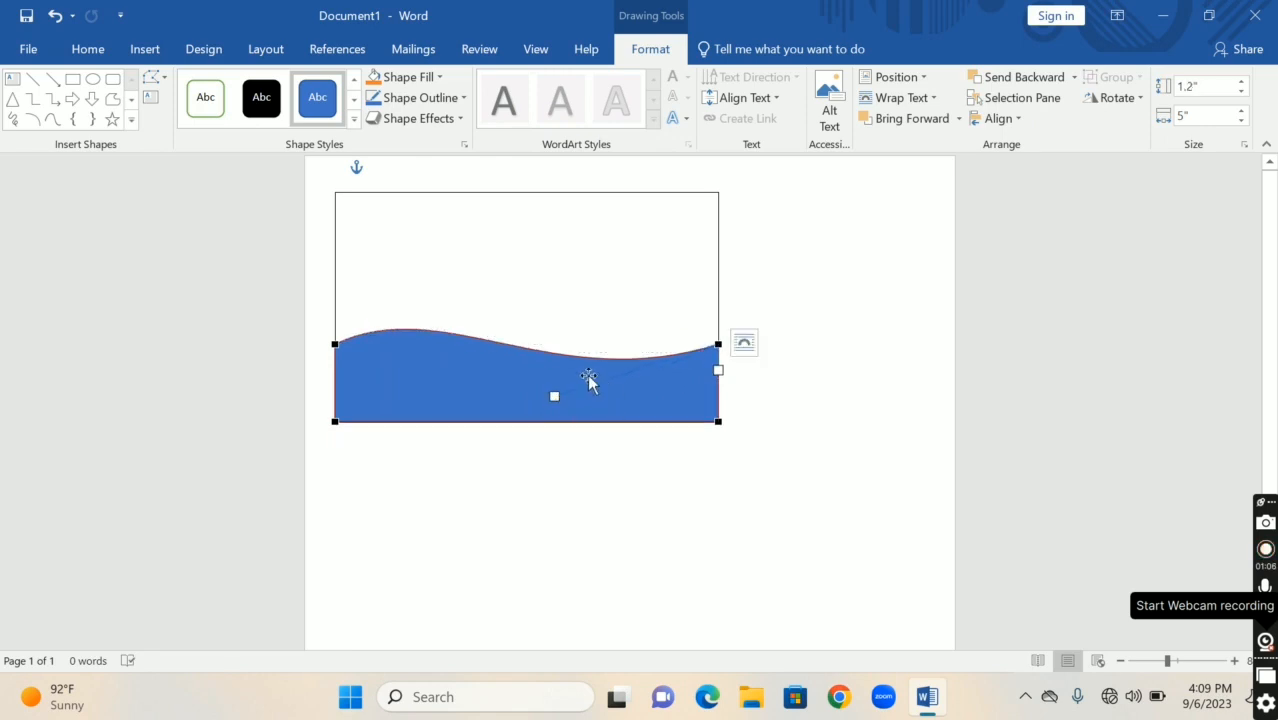
left_click(428, 77)
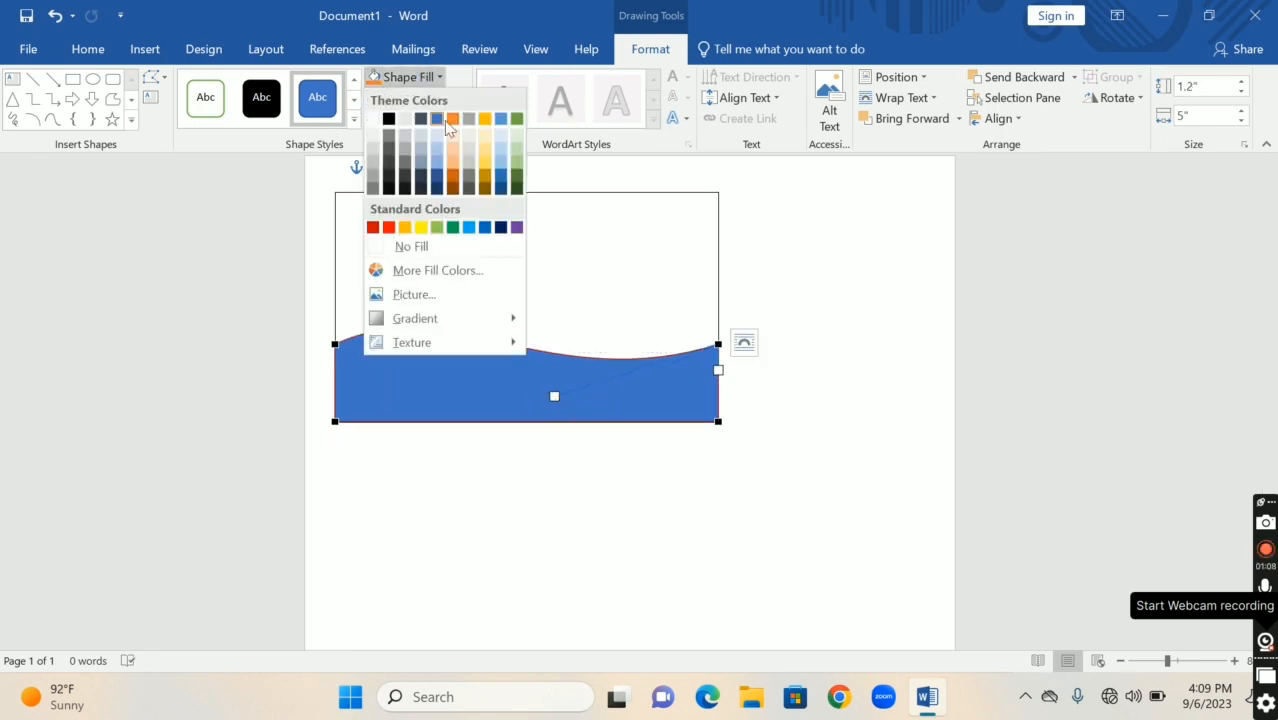
left_click(501, 187)
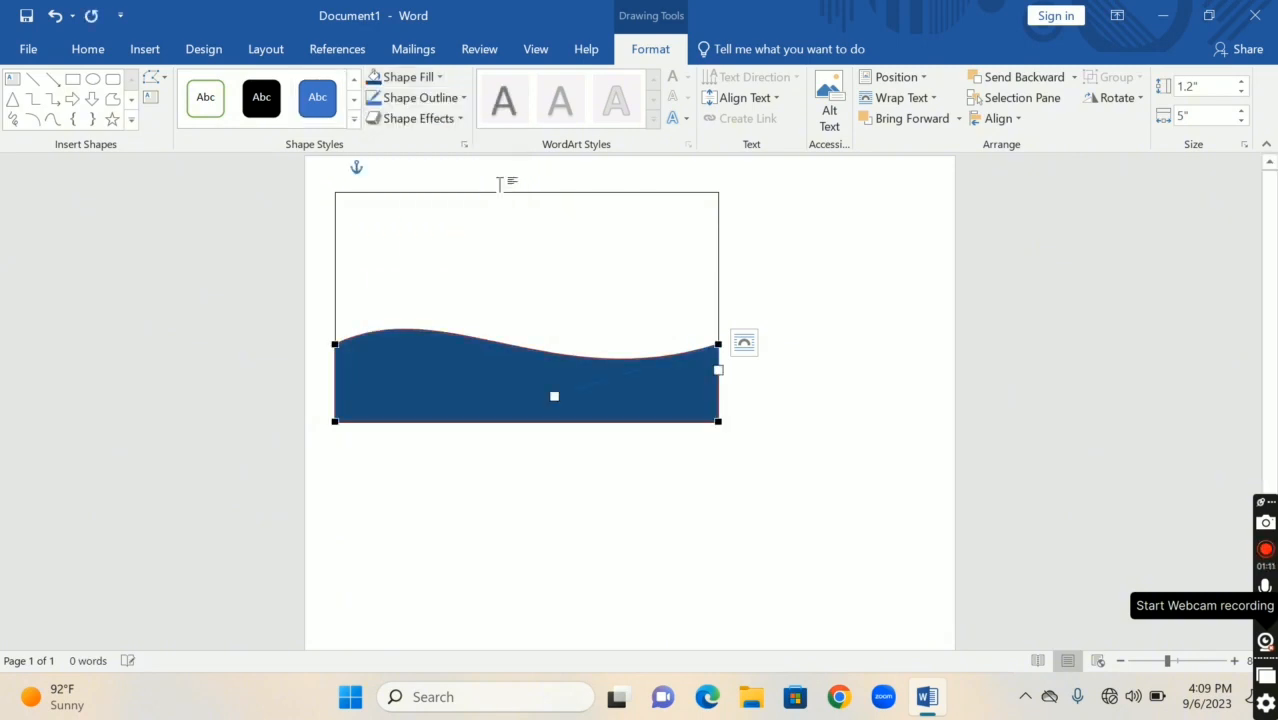
Step: Duplicate the dark blue wave, offset the copy slightly upward behind the original, and give it a dark red fill without an outline
left_click(445, 357)
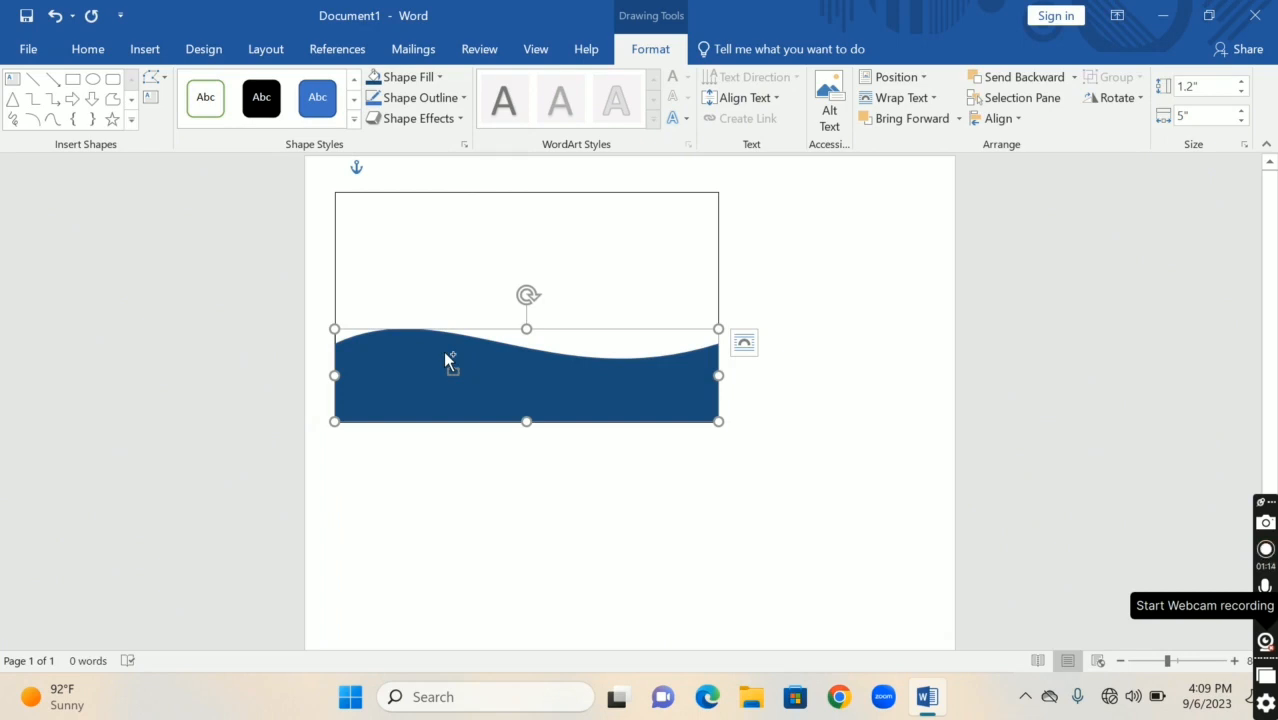
key("ctrl+d")
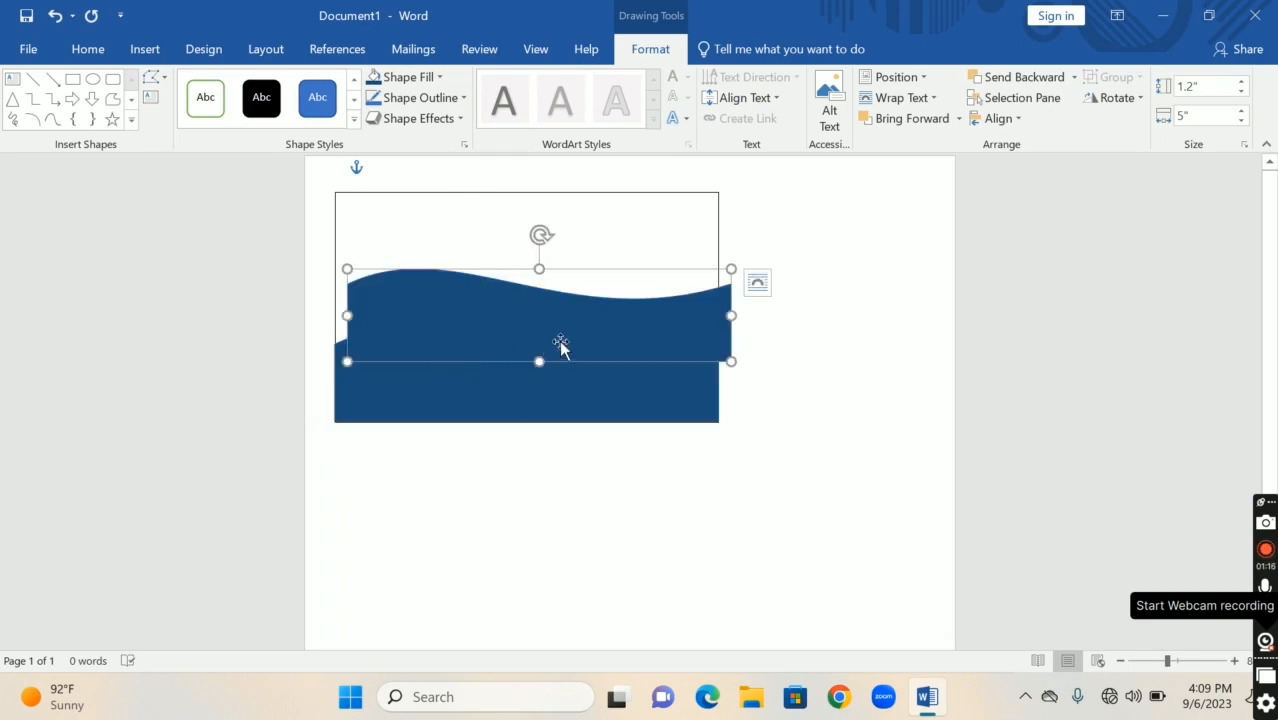
left_click_drag(649, 311, 639, 351)
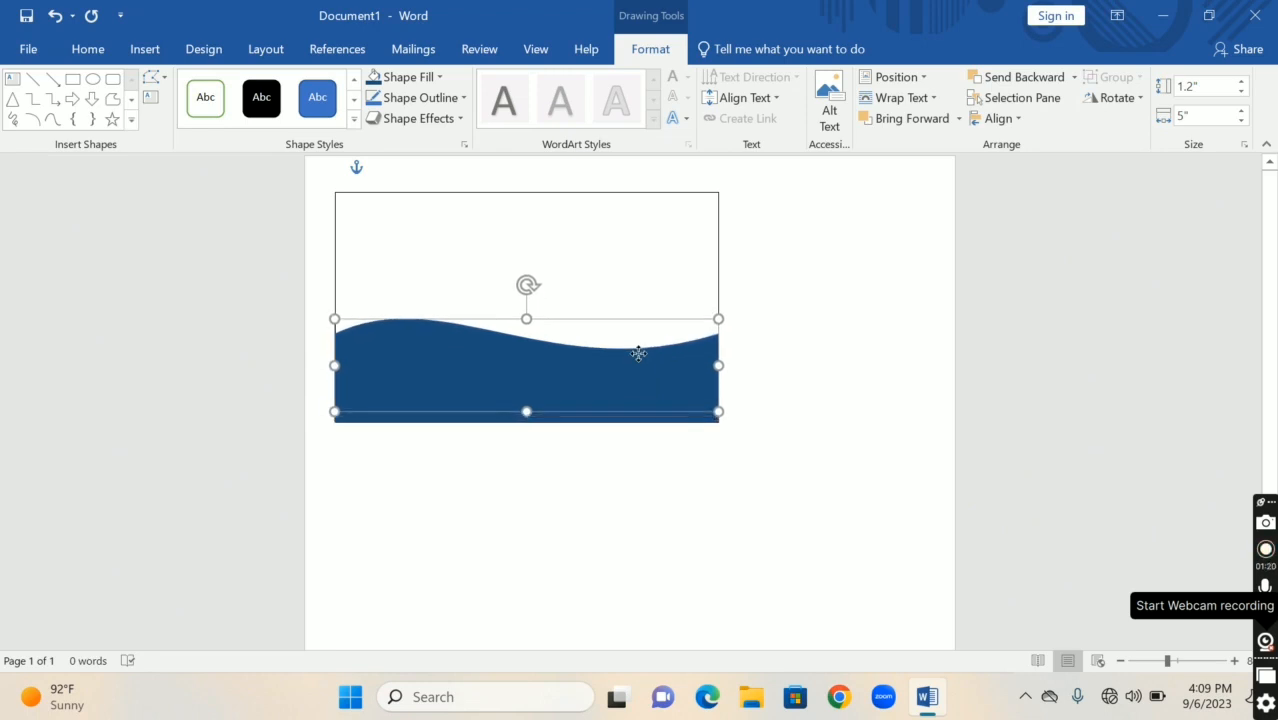
left_click(407, 77)
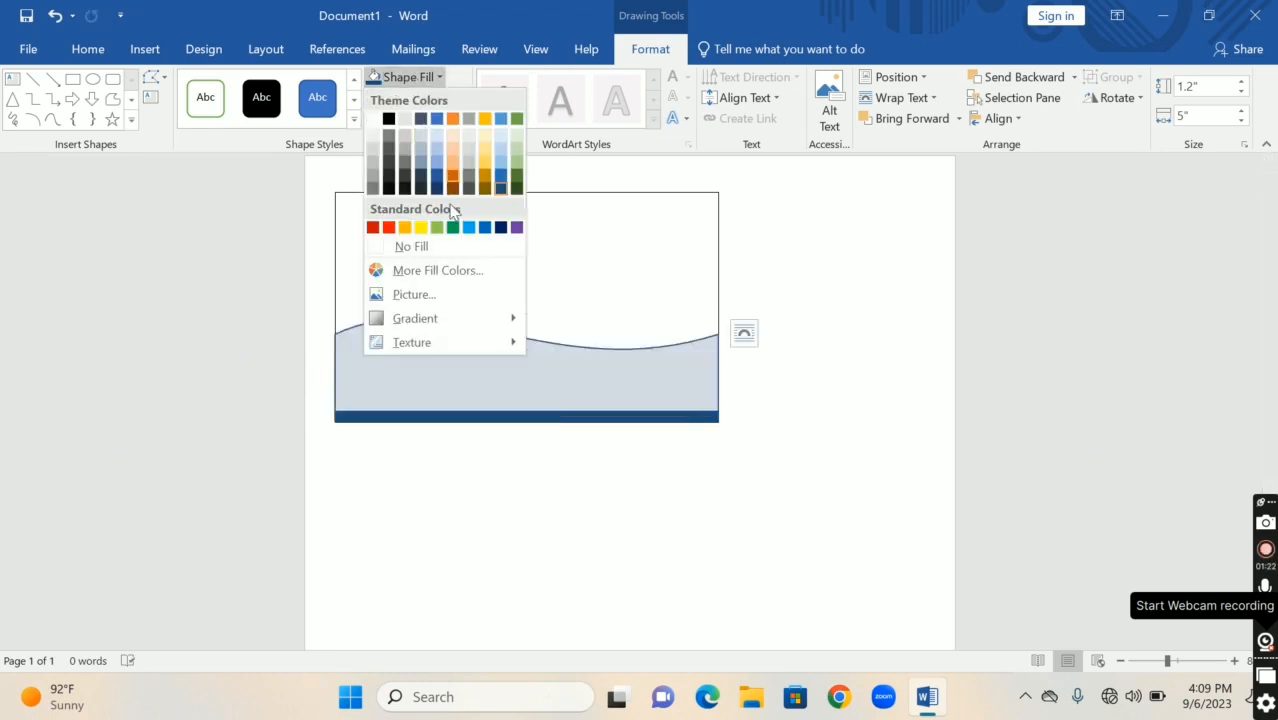
left_click(373, 228)
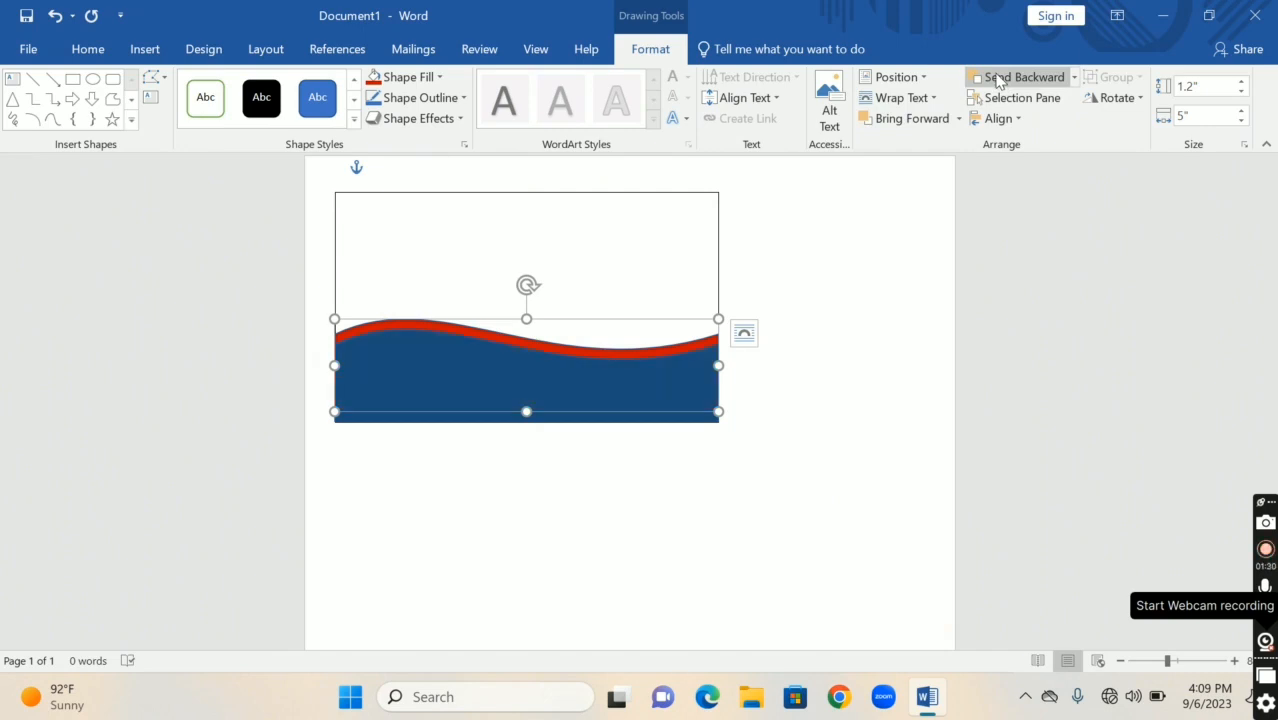
left_click(445, 97)
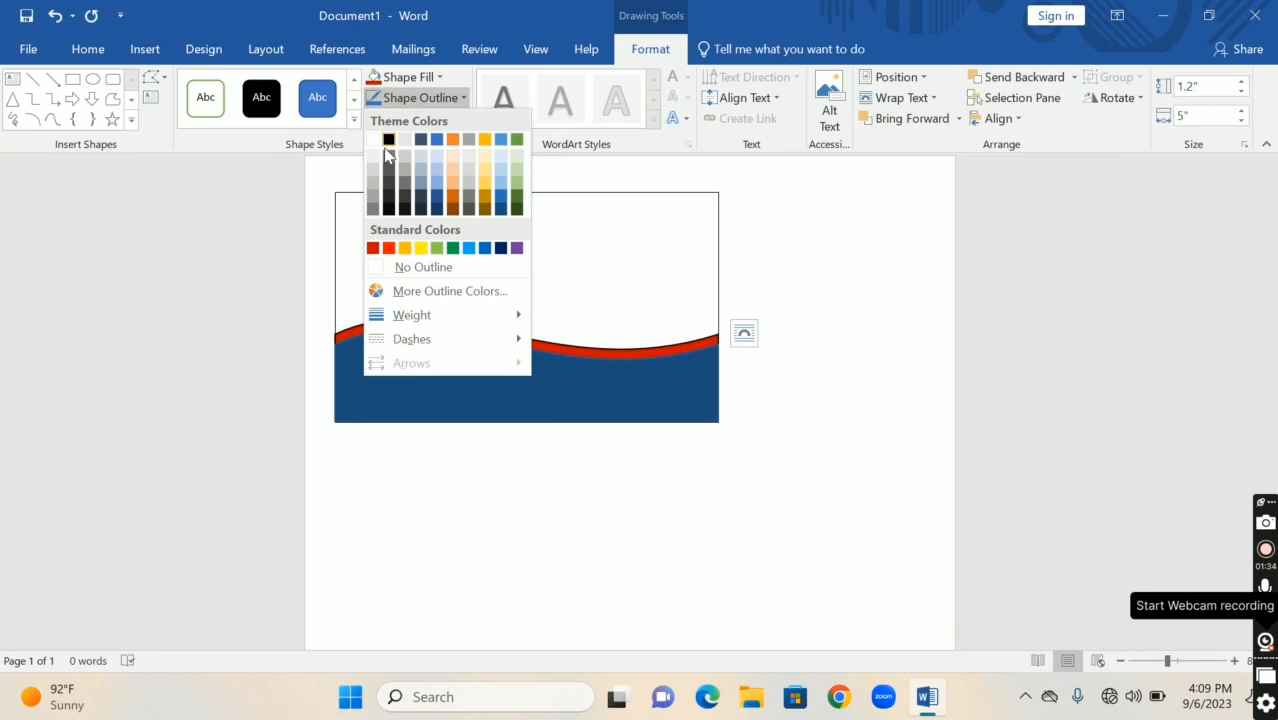
left_click(450, 276)
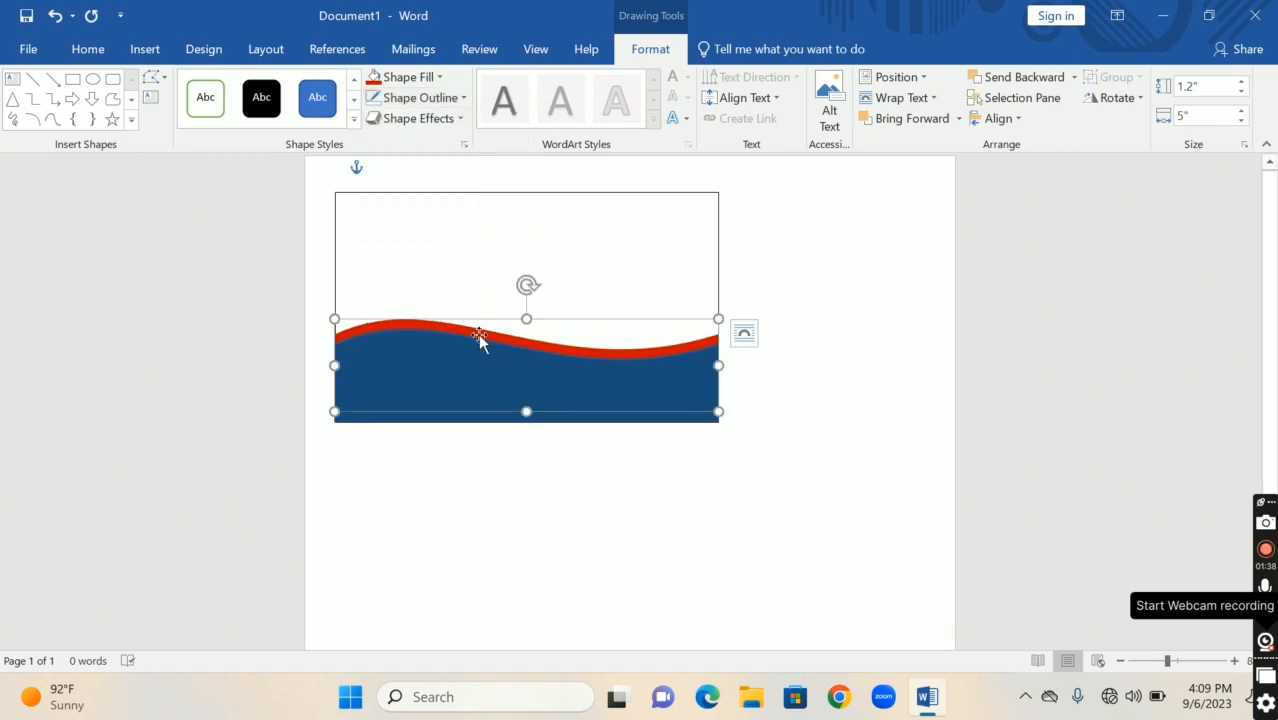
Step: Restyle the red wave with the white outlined shape preset and a black outline
key("Down")
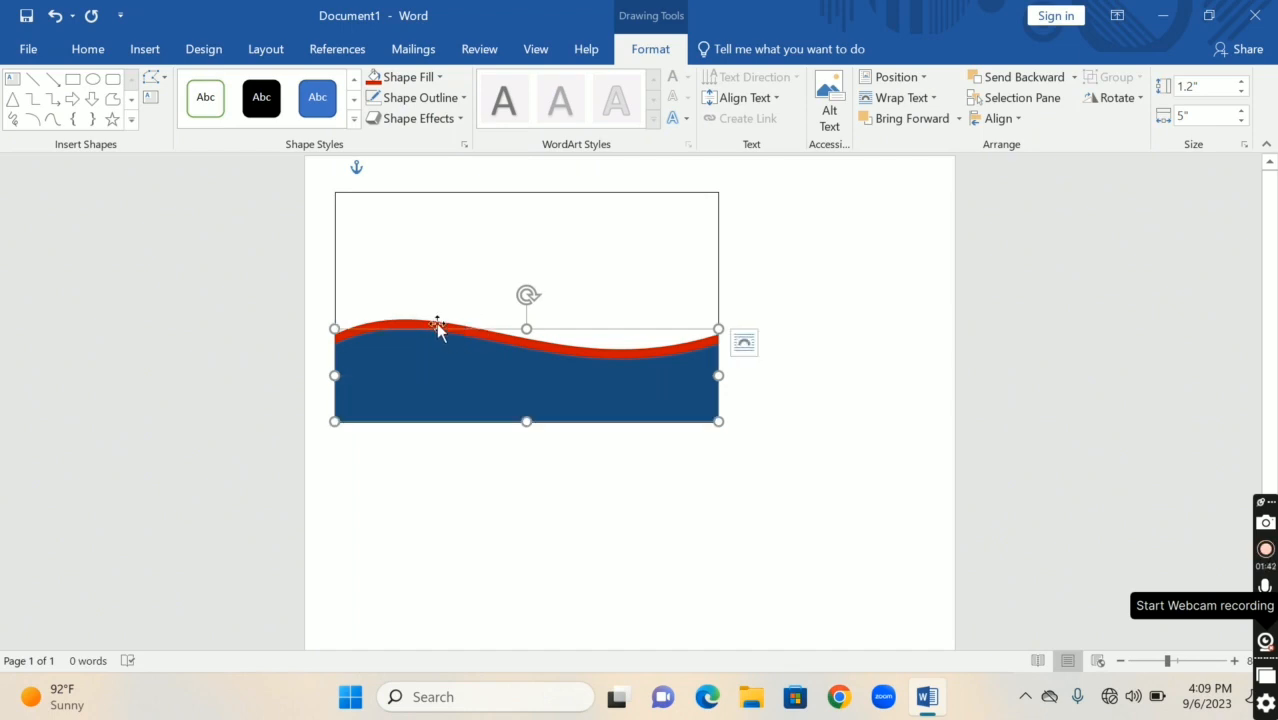
key("Up")
left_click(208, 105)
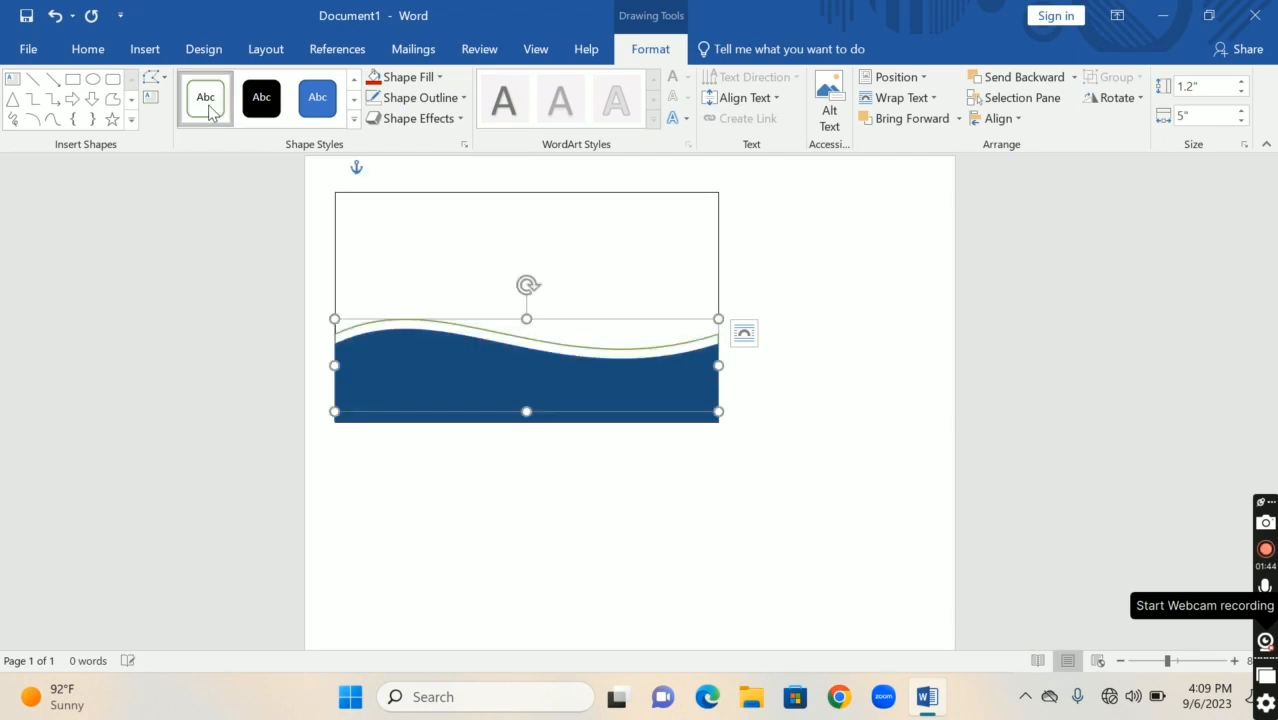
left_click(405, 100)
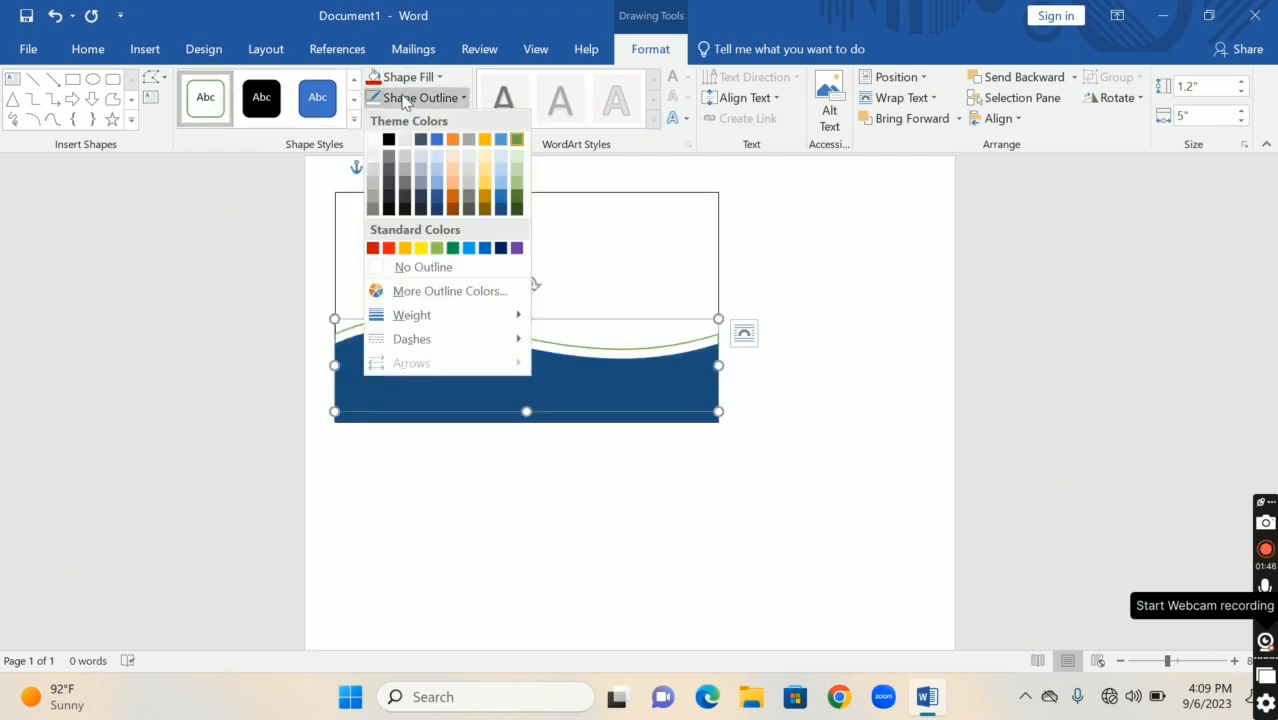
left_click(441, 276)
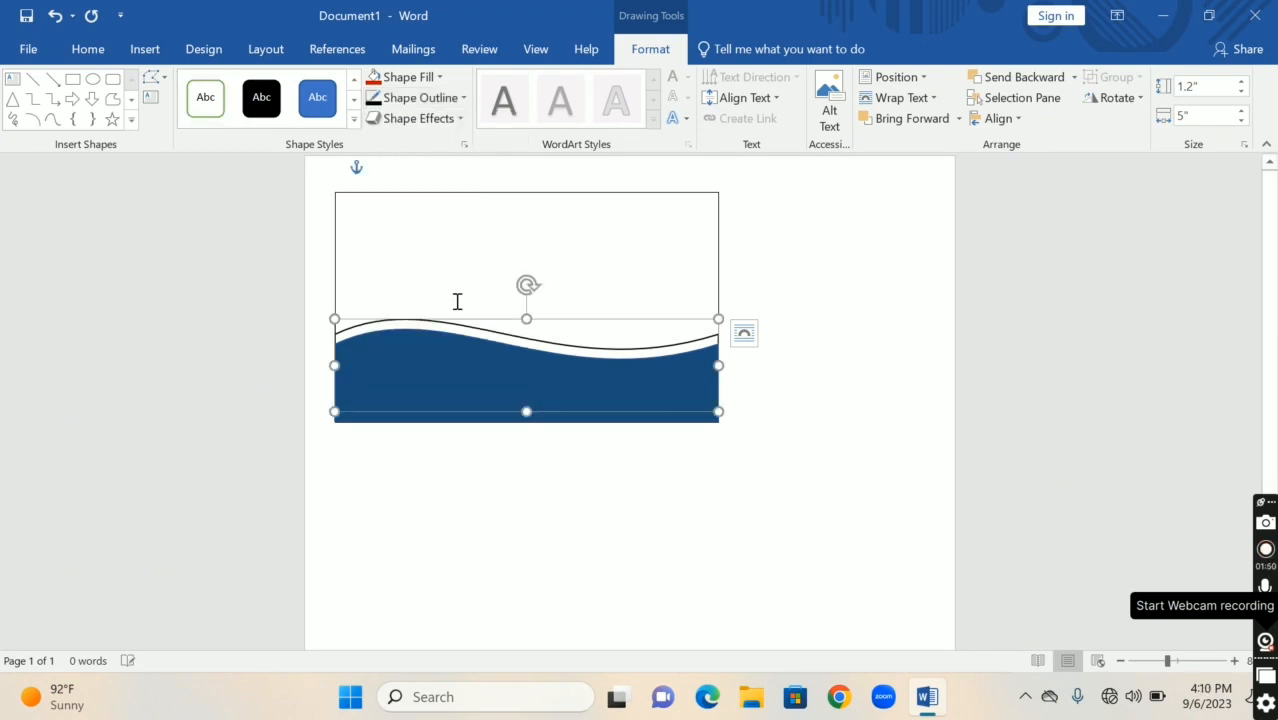
Step: Duplicate the white wave, fill the copy dark red, and place it behind the others as a thin band just above the white one
left_click_drag(479, 341, 521, 353)
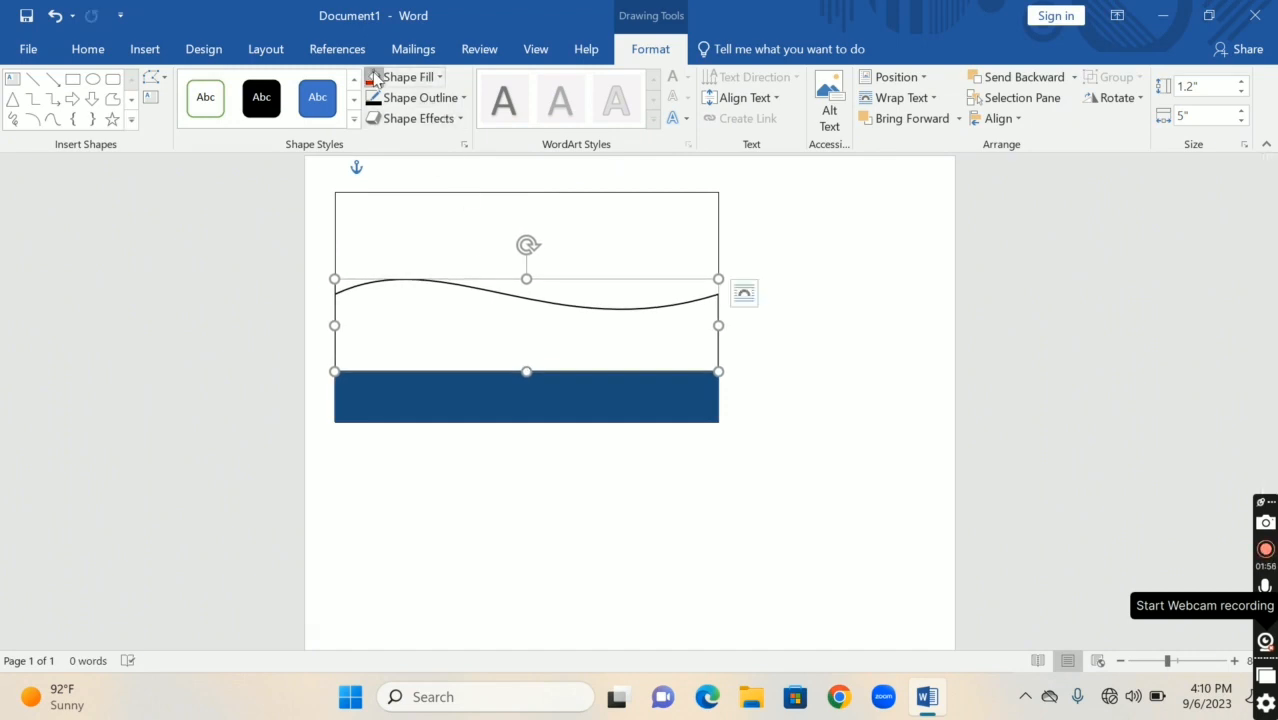
left_click(374, 78)
left_click(1012, 84)
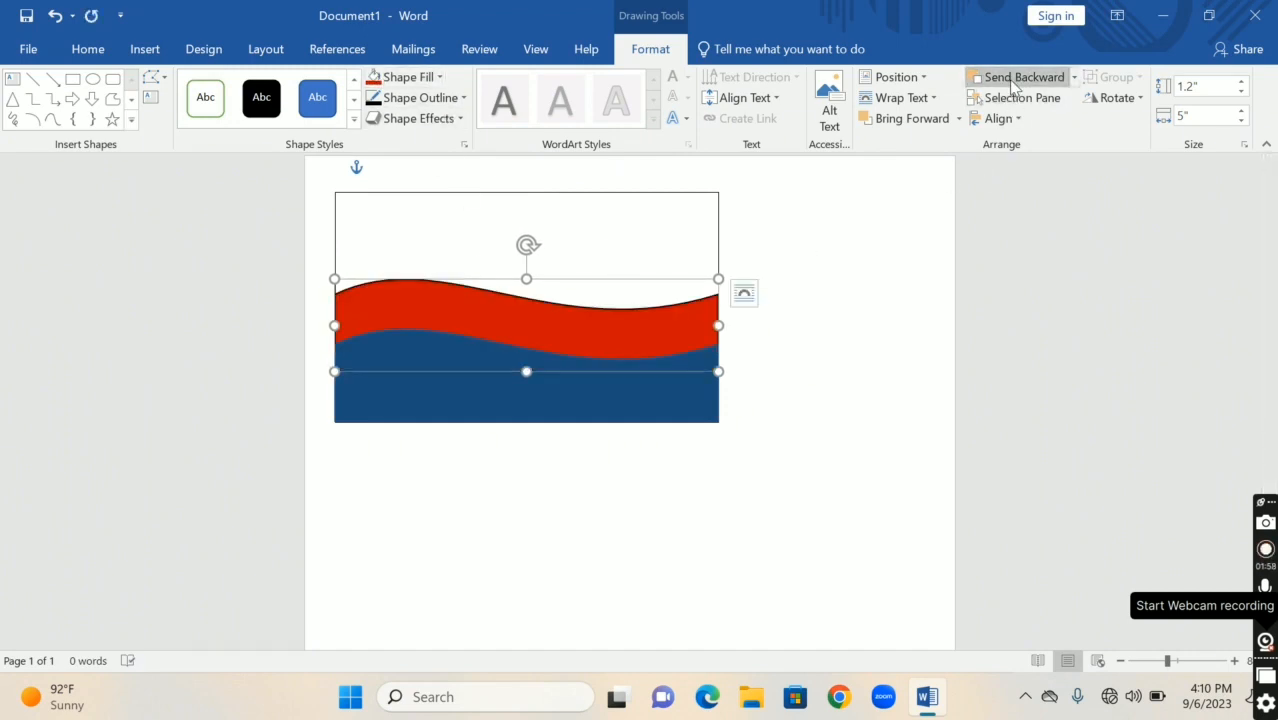
left_click(1012, 84)
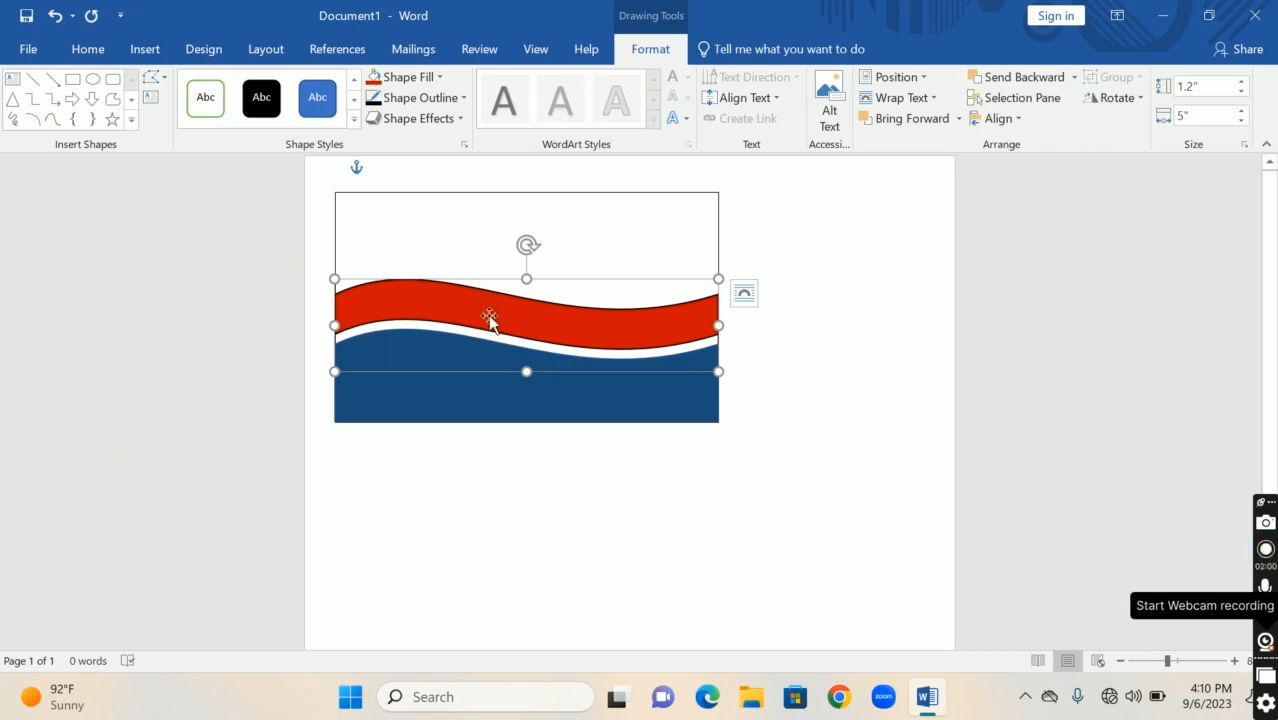
left_click_drag(494, 312, 493, 348)
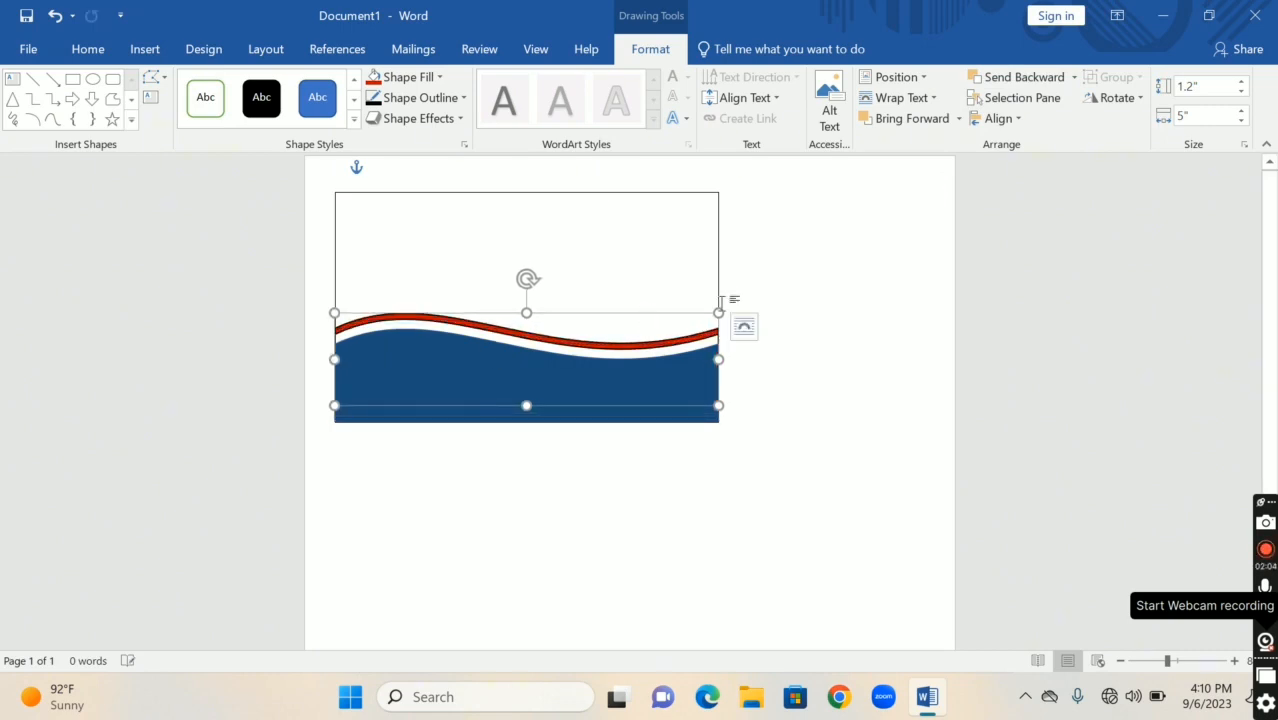
left_click(778, 302)
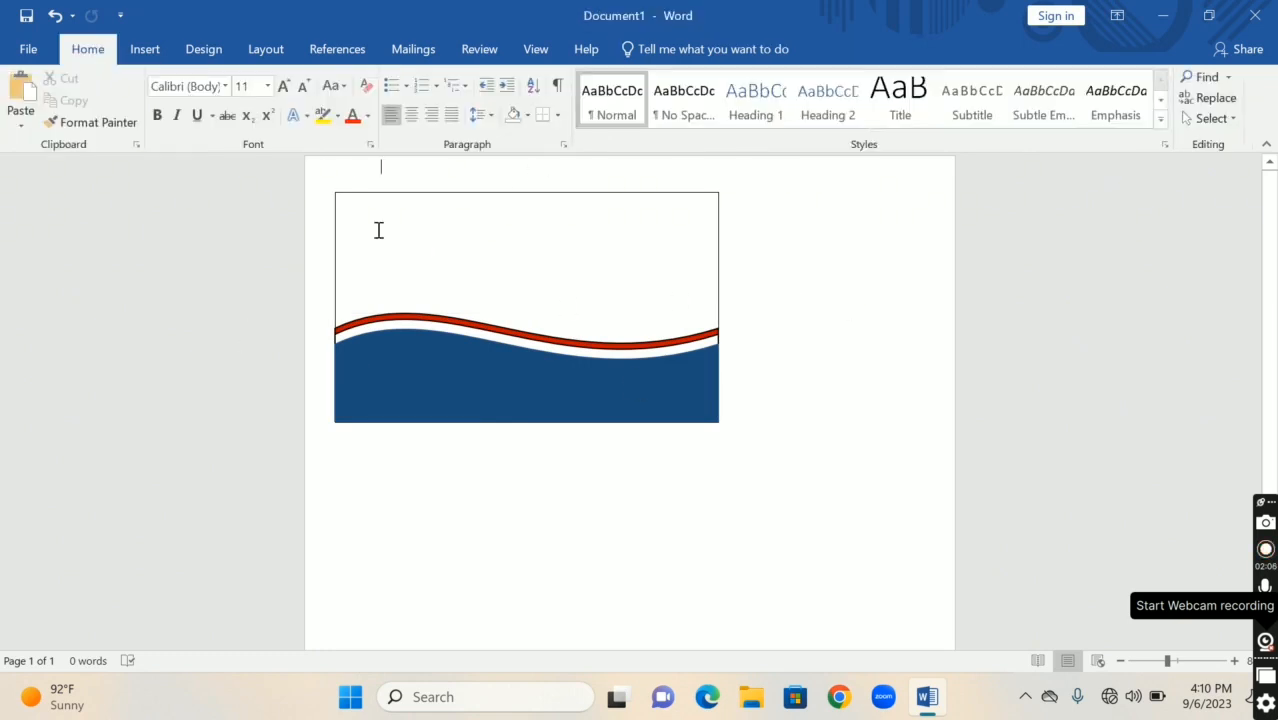
Step: Draw a text box about 1.21" wide and 0.92" high in the card's upper-left corner
left_click(163, 52)
left_click(174, 122)
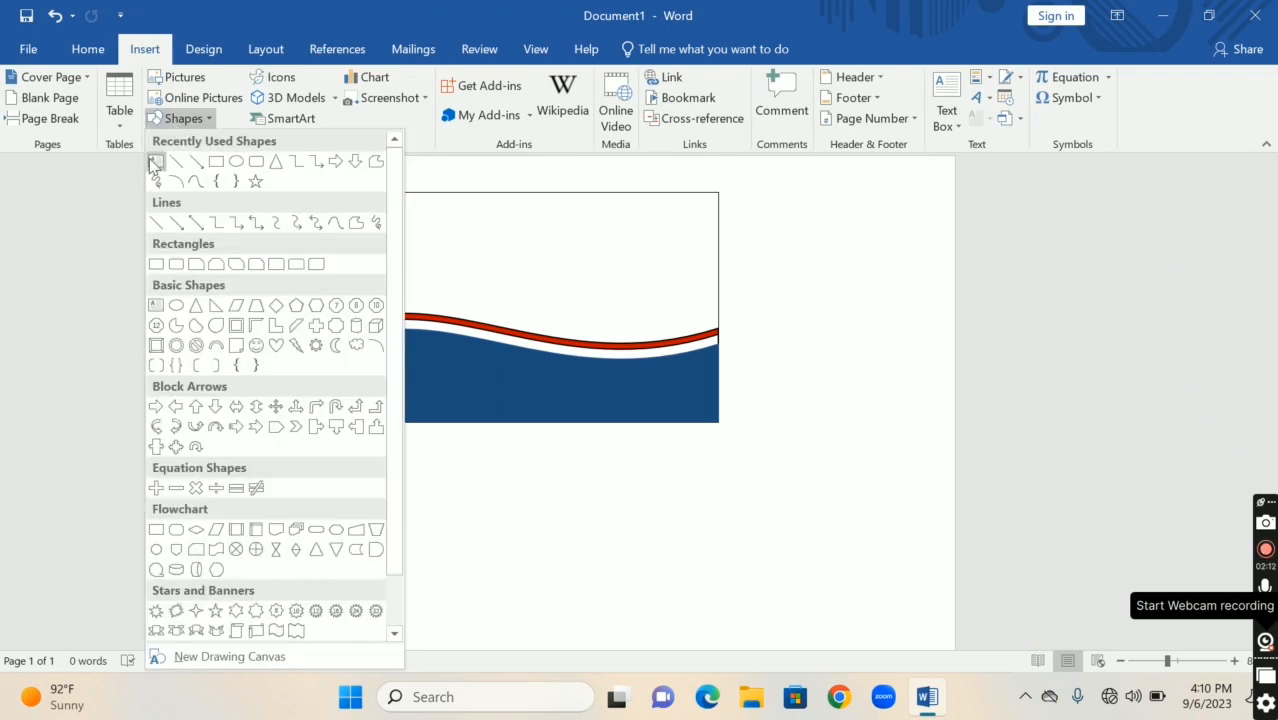
left_click(156, 162)
mouse_move(337, 200)
left_mouse_down()
mouse_move(374, 245)
mouse_move(441, 274)
left_mouse_up()
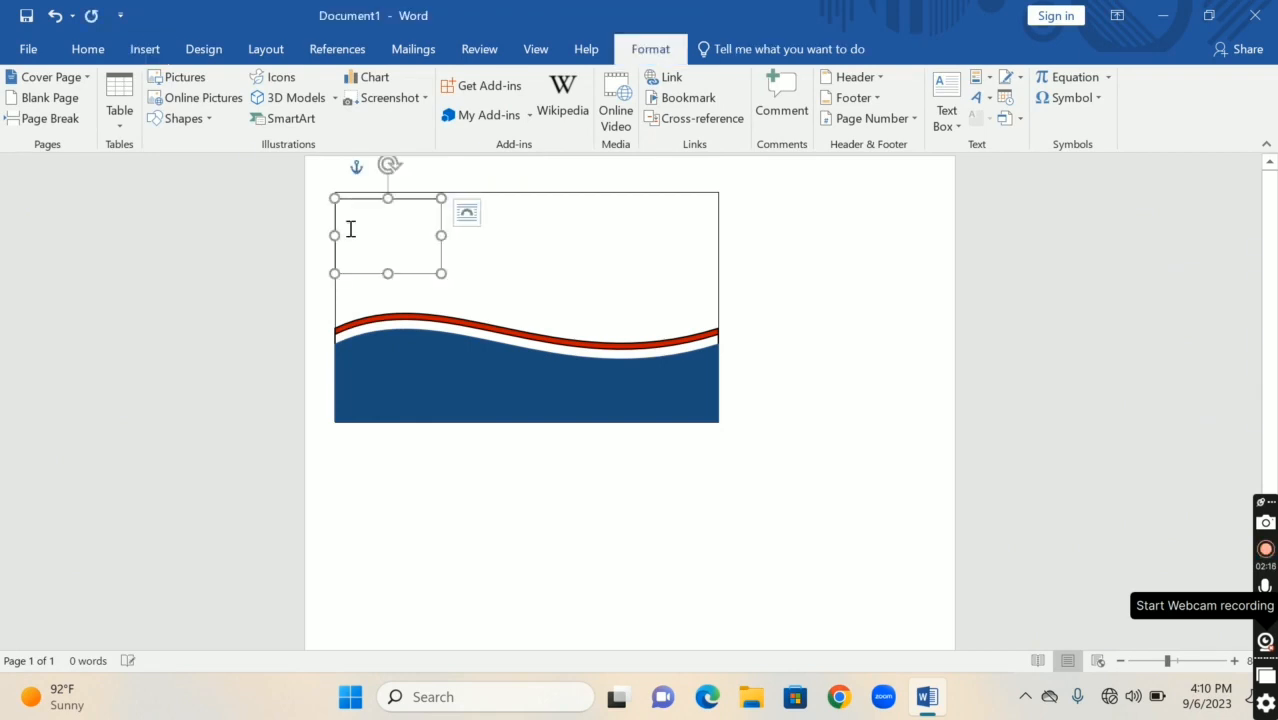
left_click_drag(347, 204, 348, 201)
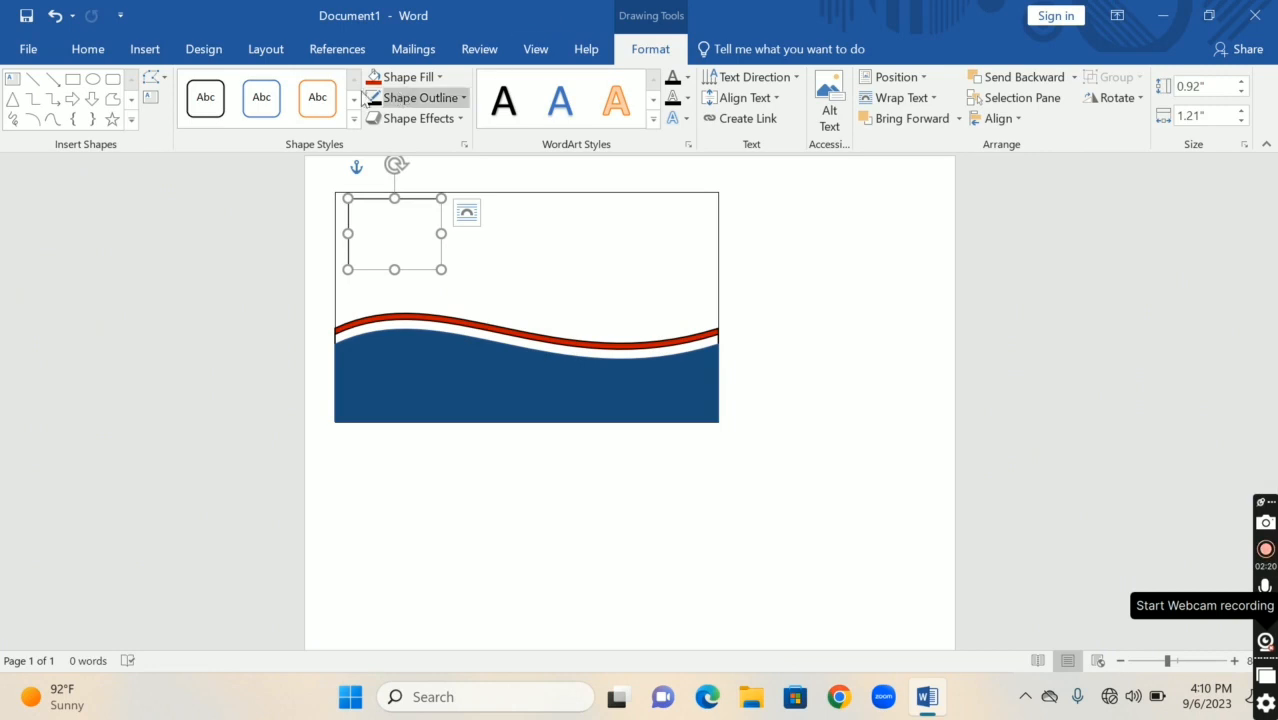
Step: Insert the recently used houses symbol into the small text box
left_click(162, 49)
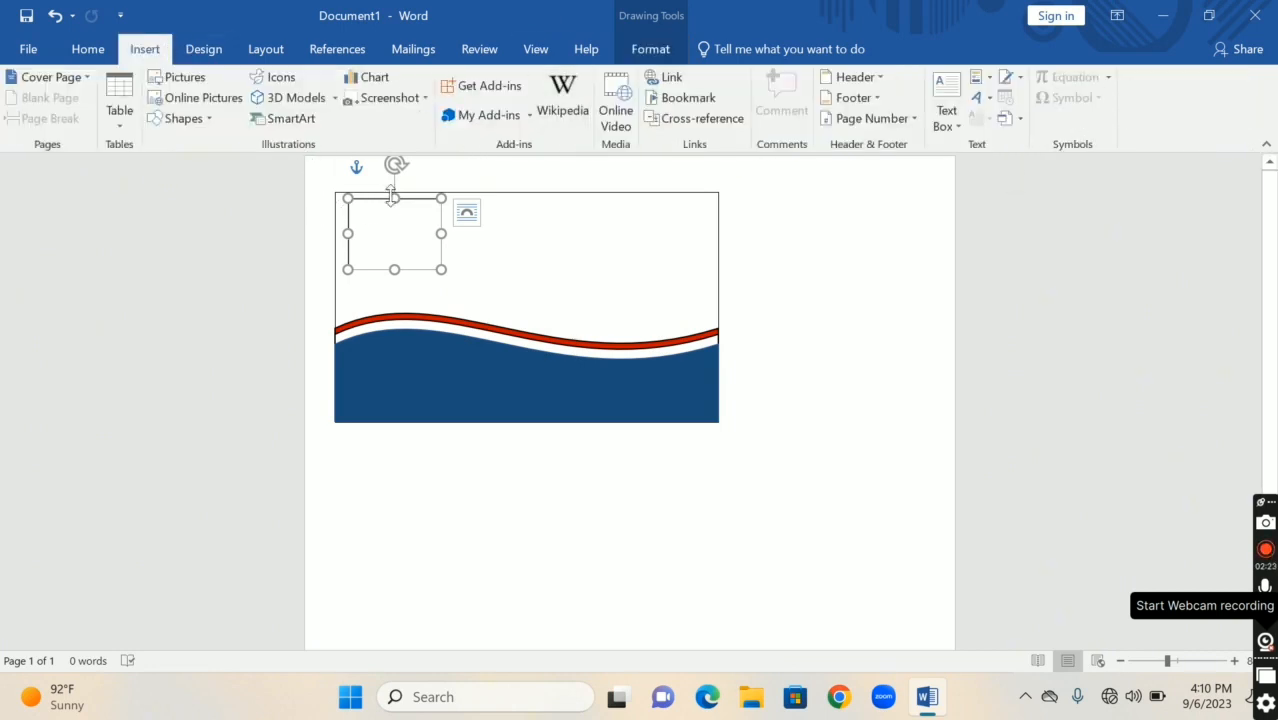
left_click(427, 224)
left_click(1099, 99)
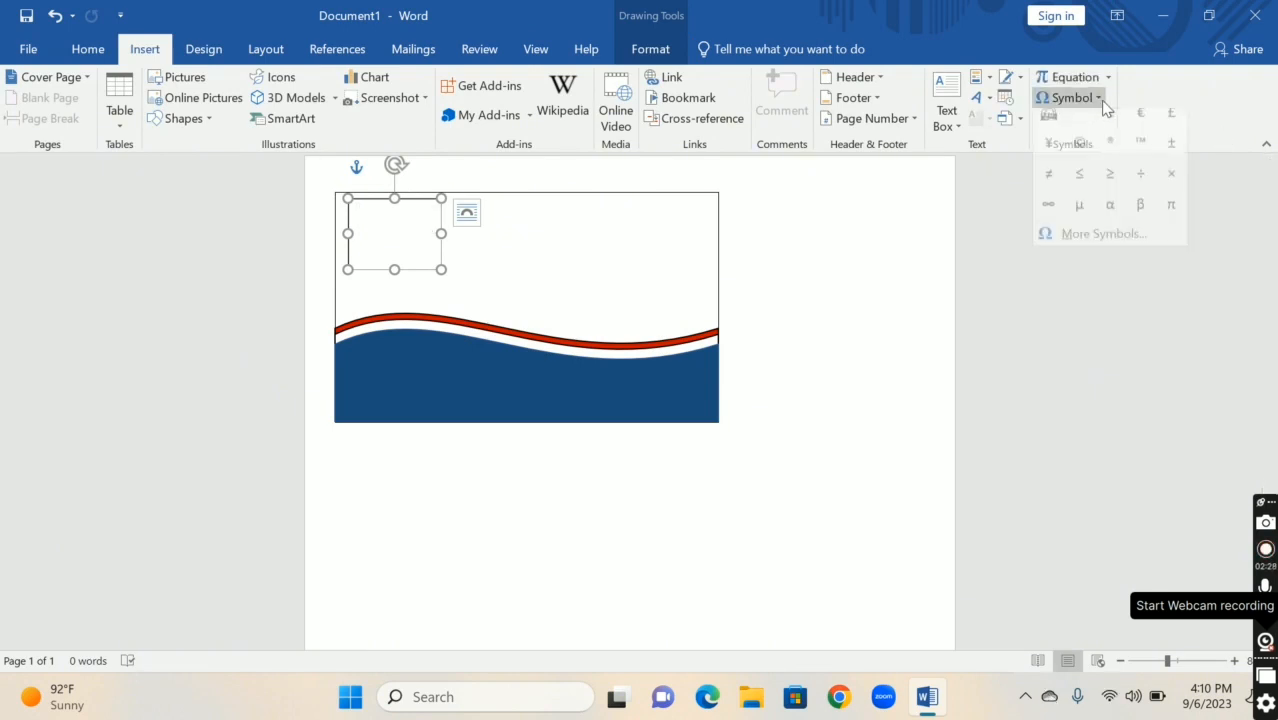
left_click(1048, 126)
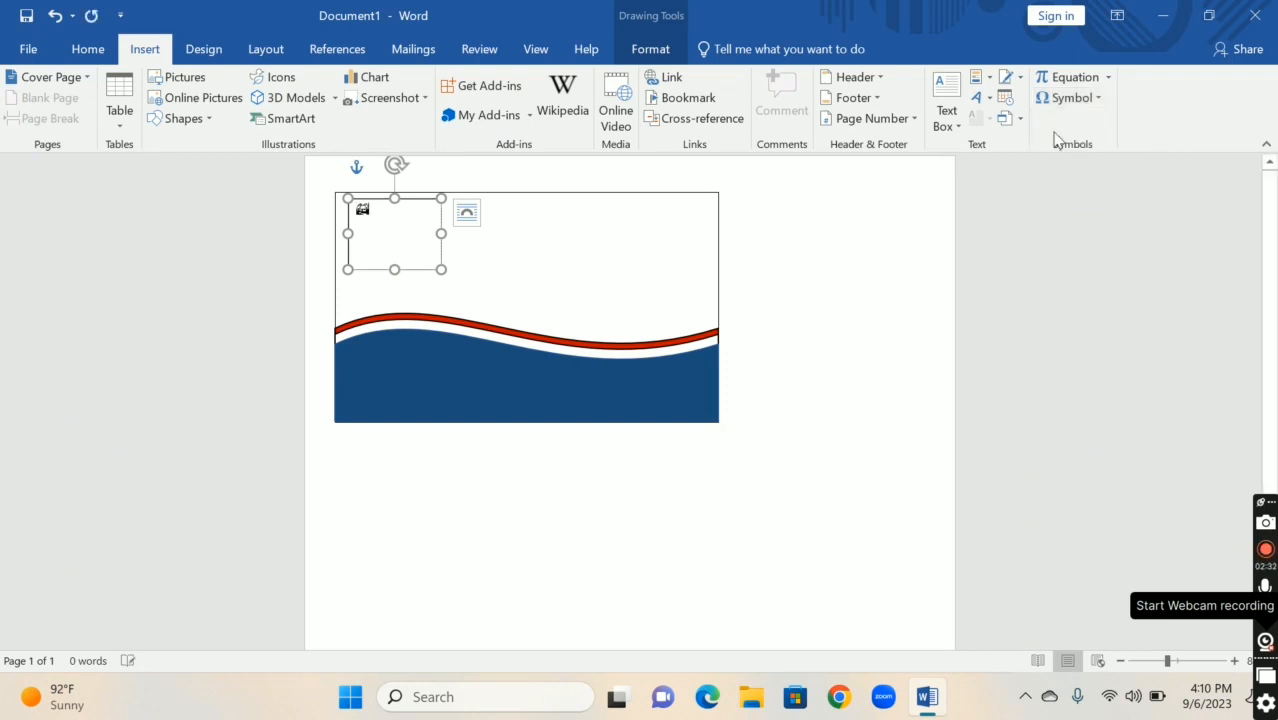
Step: Enlarge the houses symbol in the text box to a 48 pt font size
left_click_drag(388, 218, 345, 203)
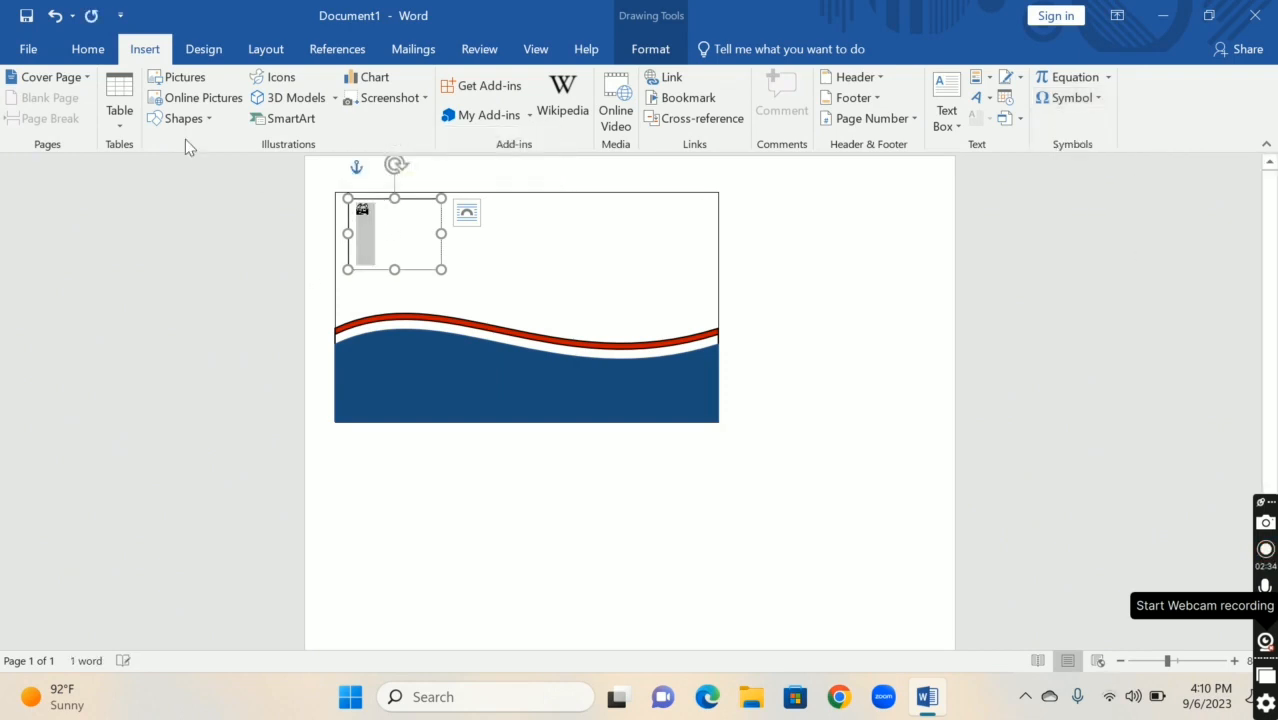
left_click(88, 50)
left_click(284, 88)
left_click(284, 88)
left_click(284, 88)
left_click(284, 88)
left_click(284, 88)
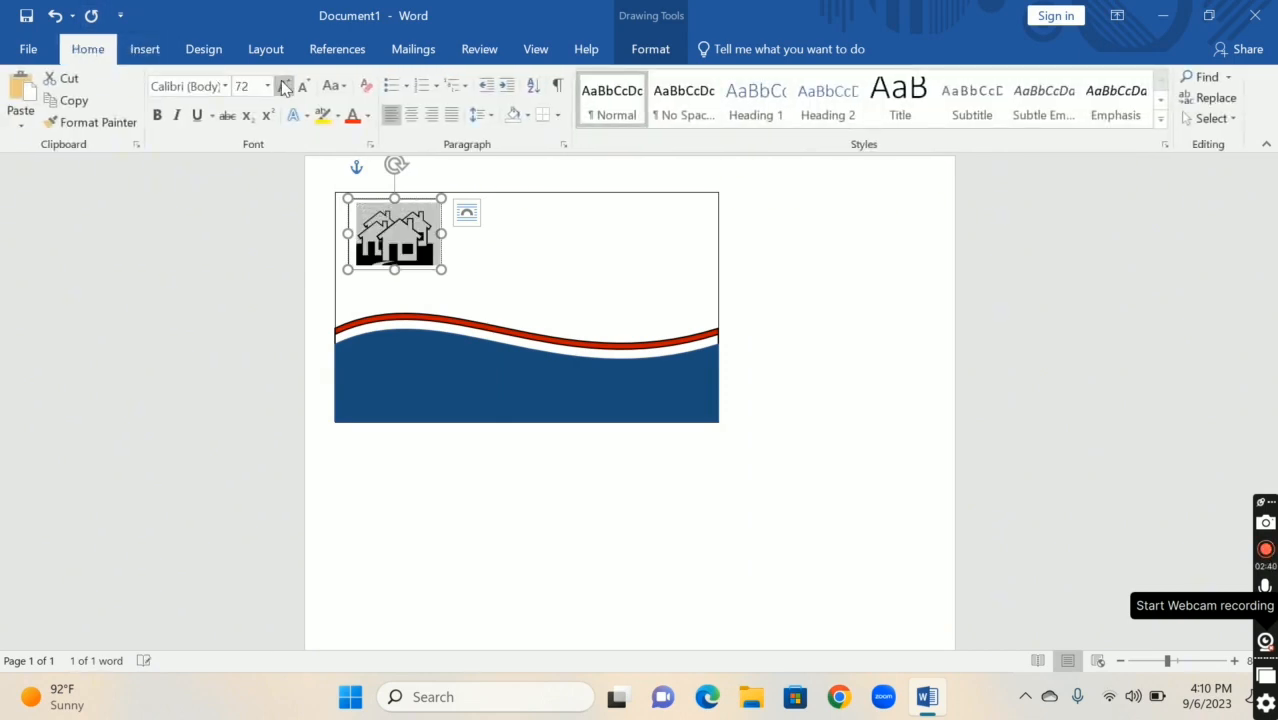
left_click(305, 87)
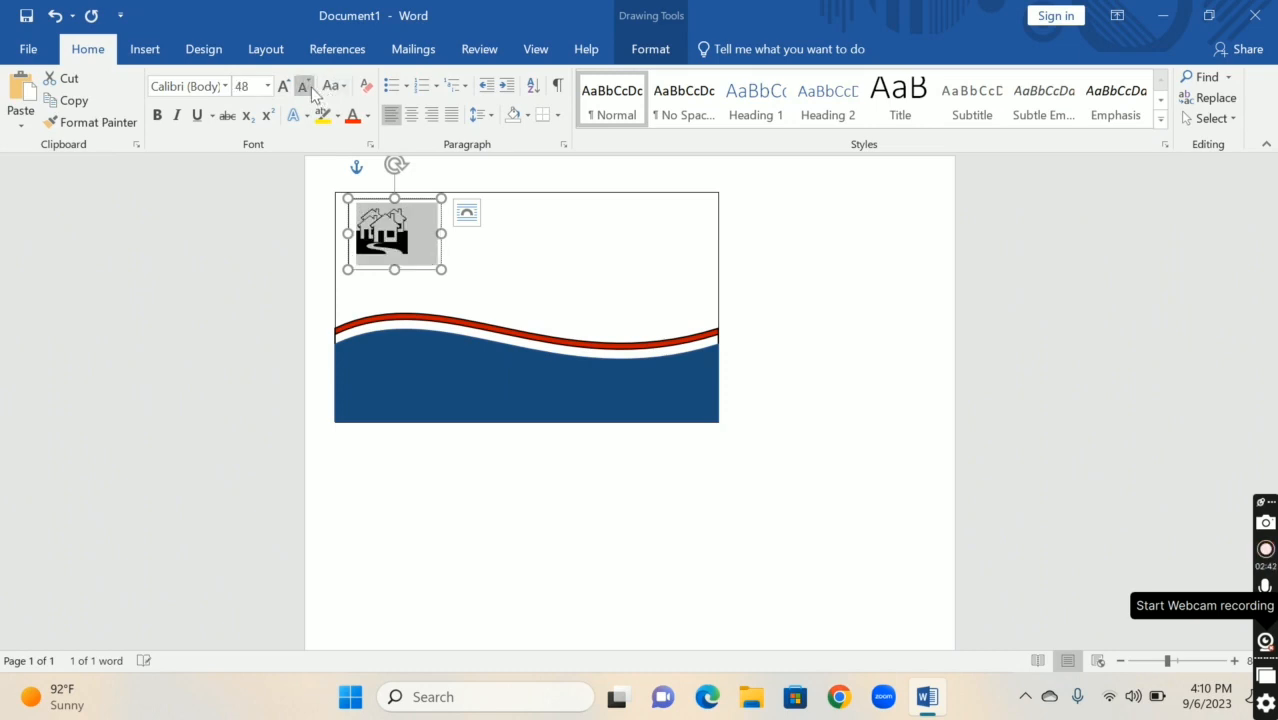
left_click(340, 88)
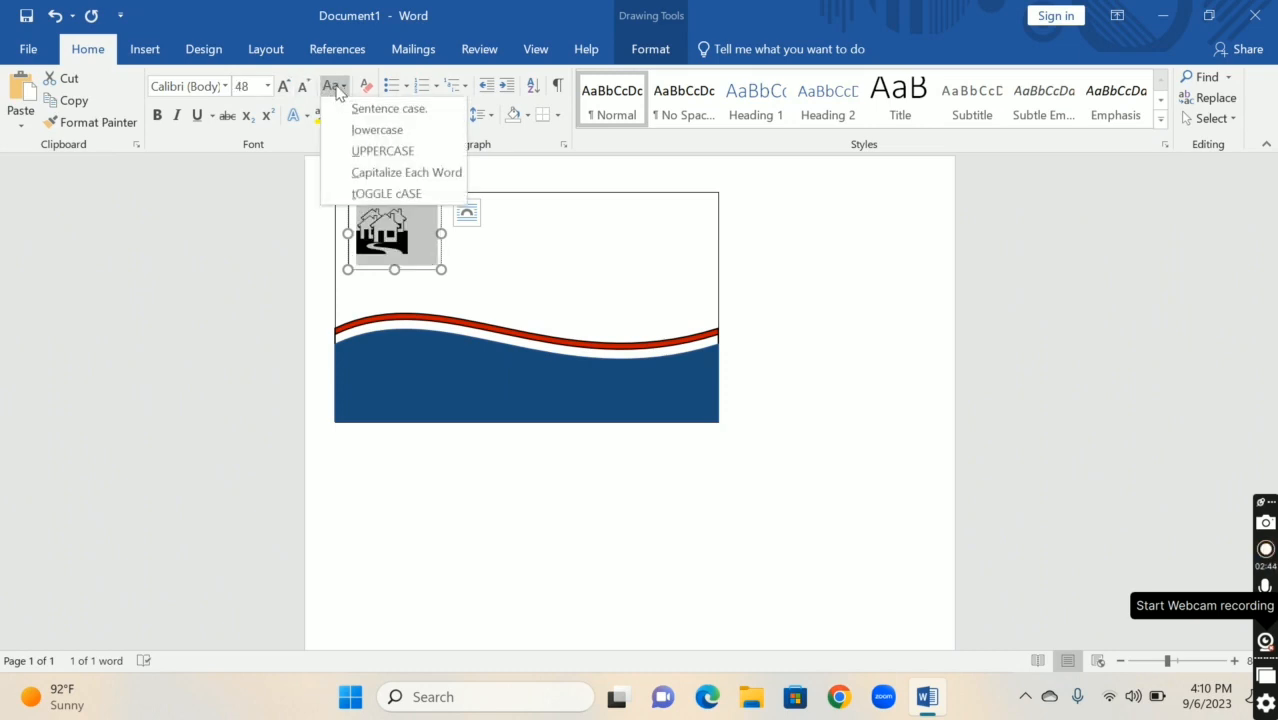
left_click(277, 184)
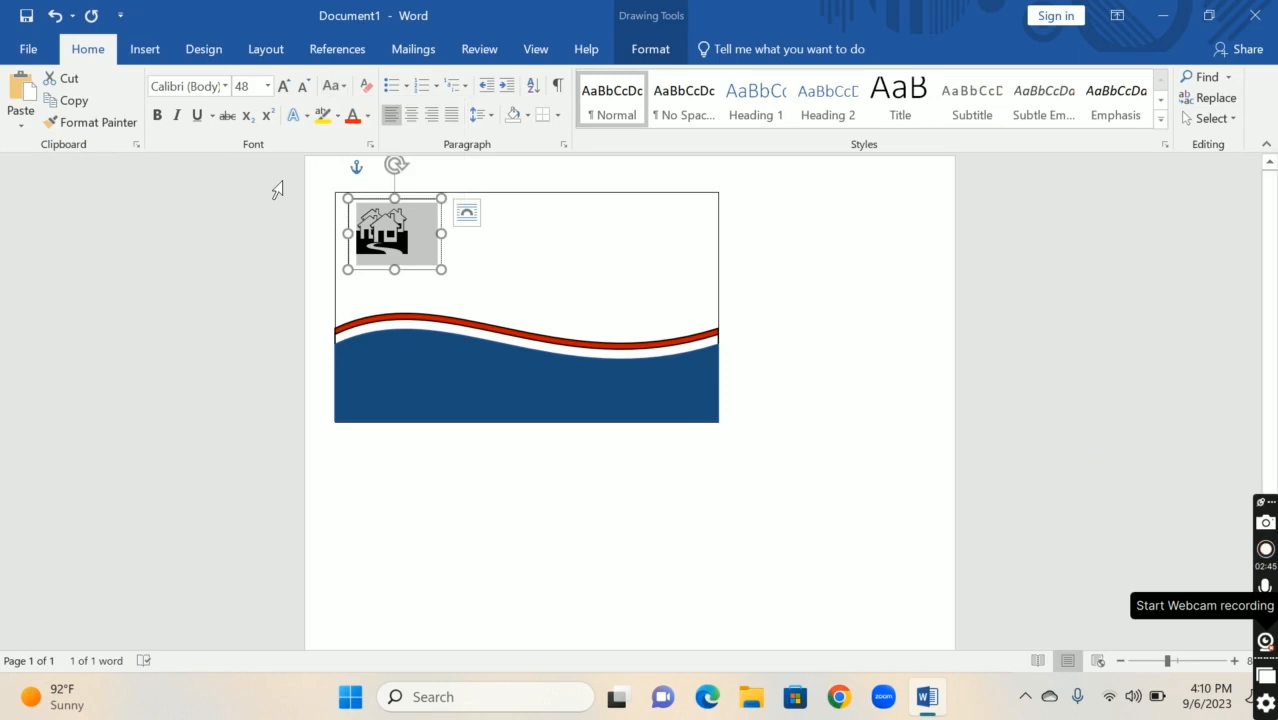
Step: Make the houses symbol bold and dark blue, and raise its font size to 72 pt
left_click(153, 117)
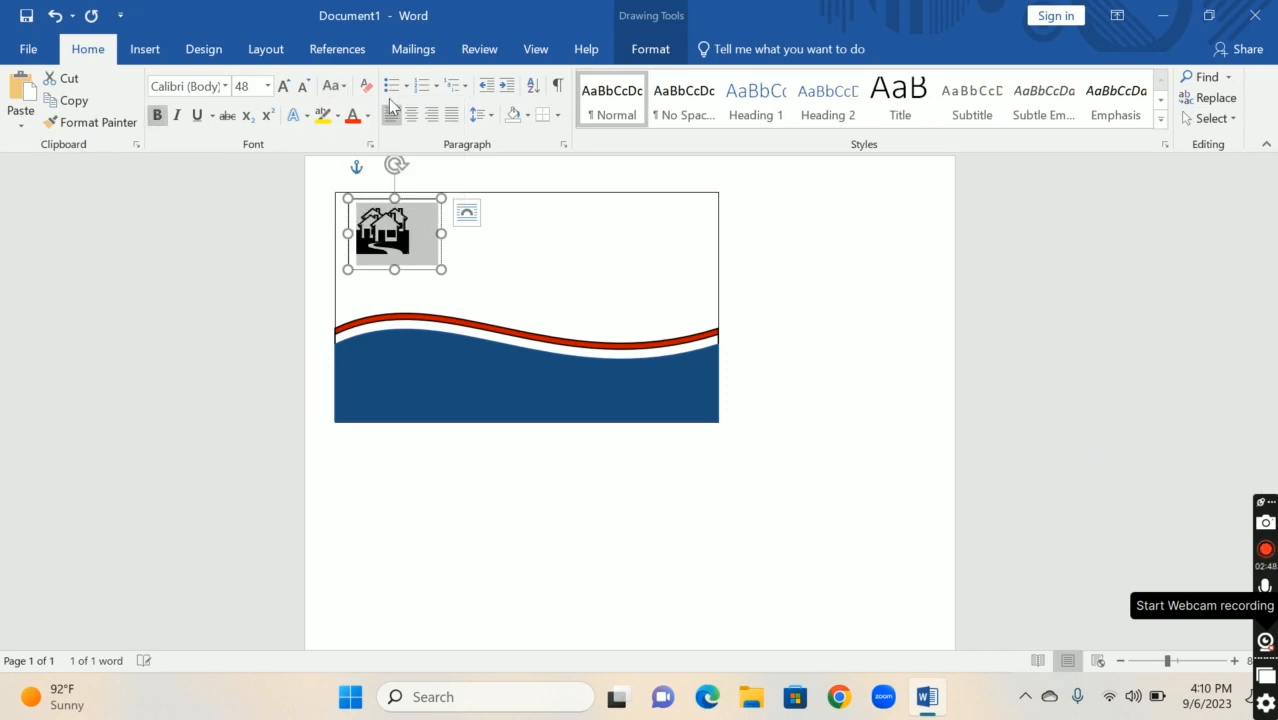
left_click(352, 116)
left_click(368, 116)
left_click(478, 248)
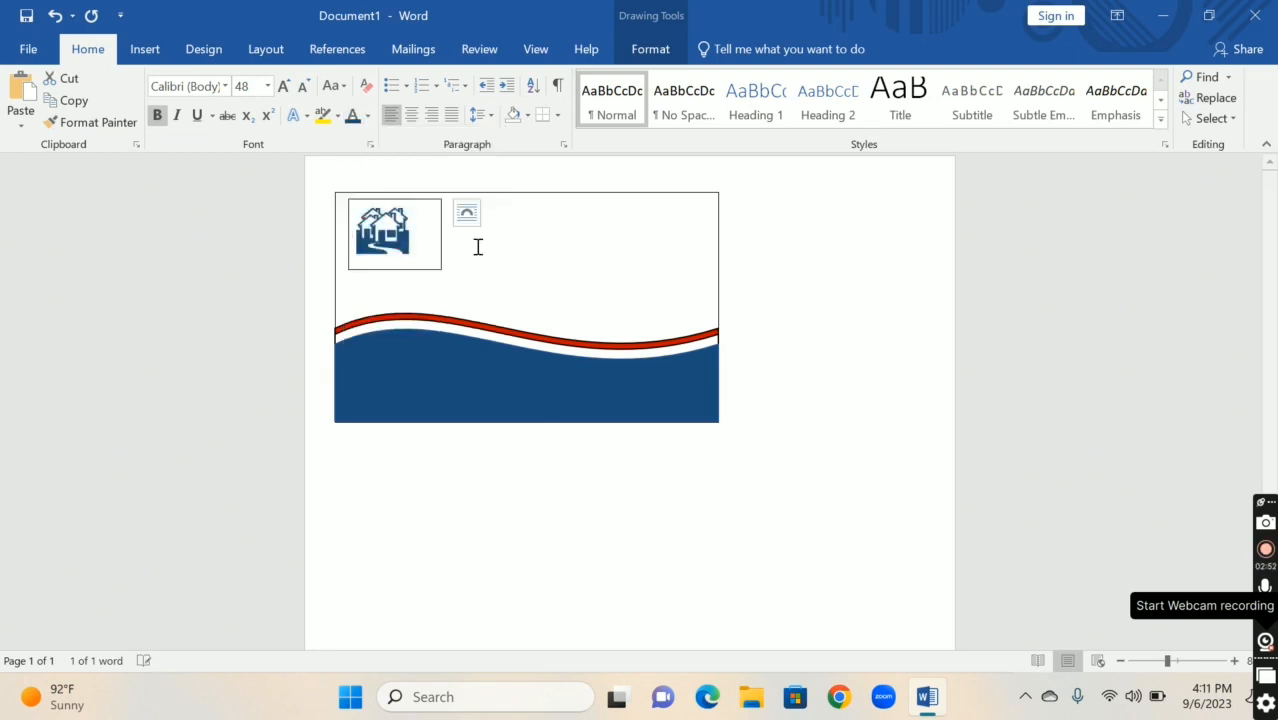
left_click(286, 88)
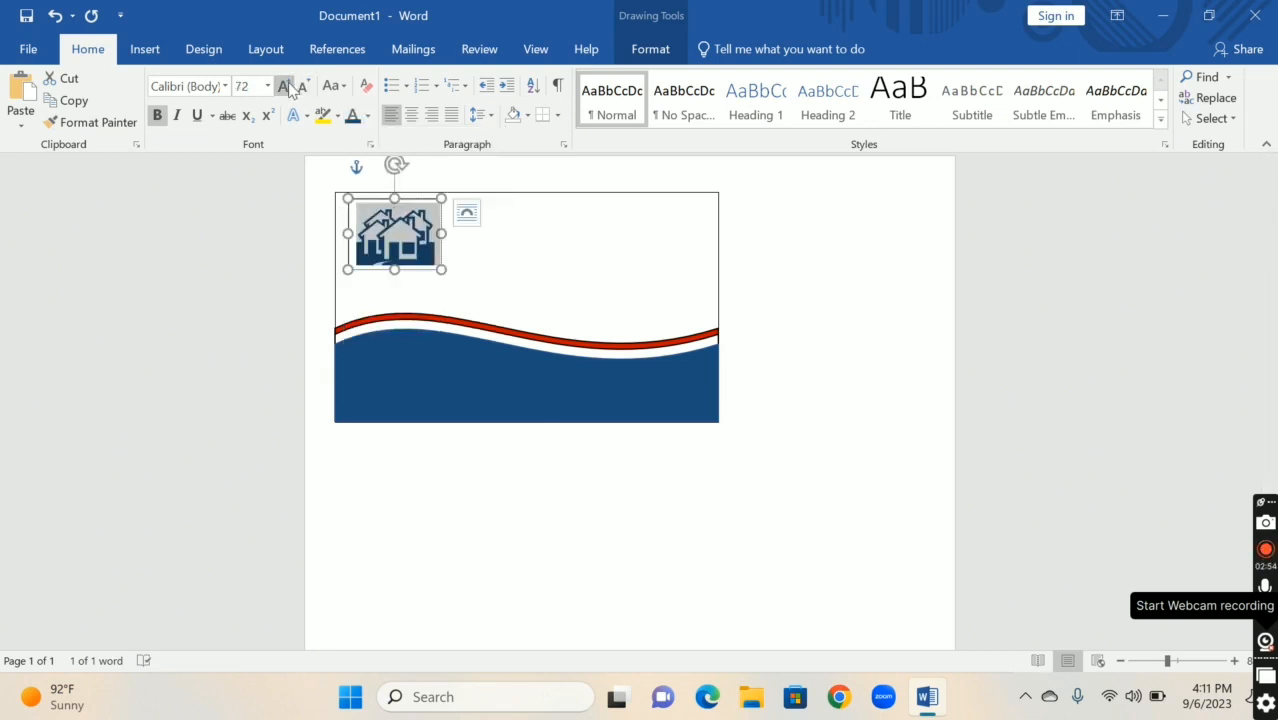
left_click(440, 276)
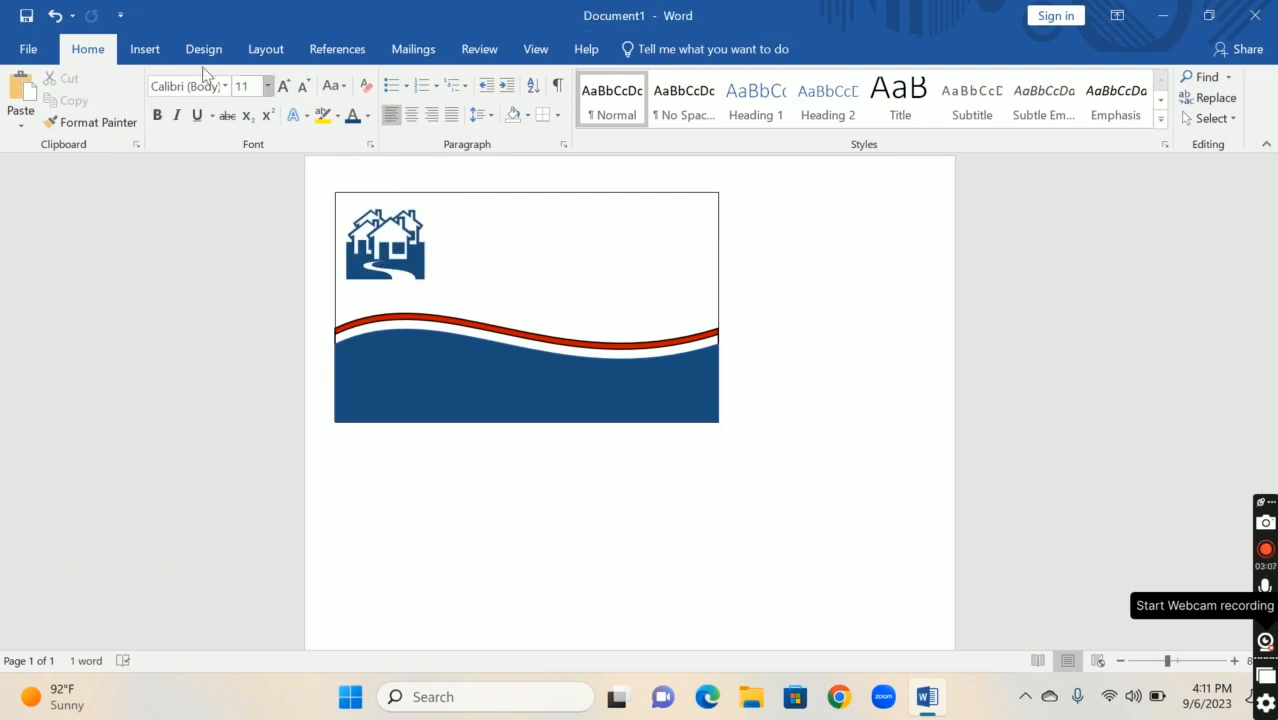
Step: Draw a text box about 3.57" wide and 1.04" high beside the houses logo along the card's upper edge
left_click(145, 49)
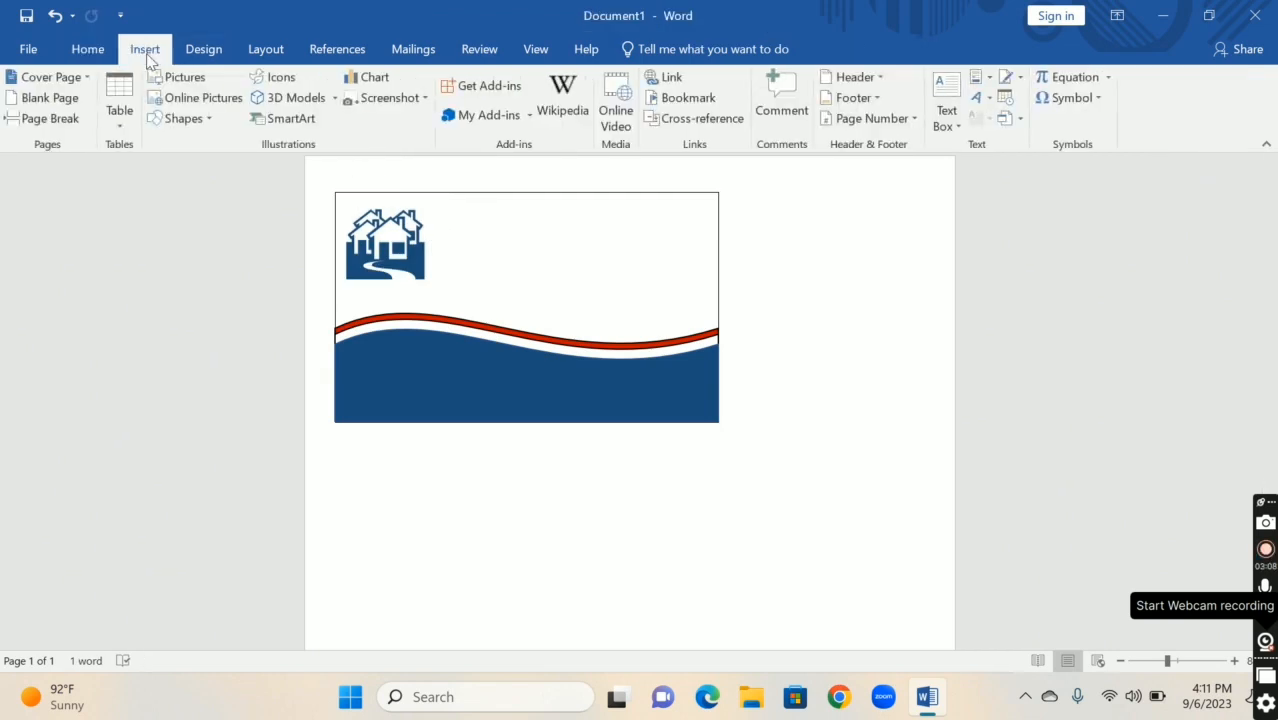
left_click(197, 125)
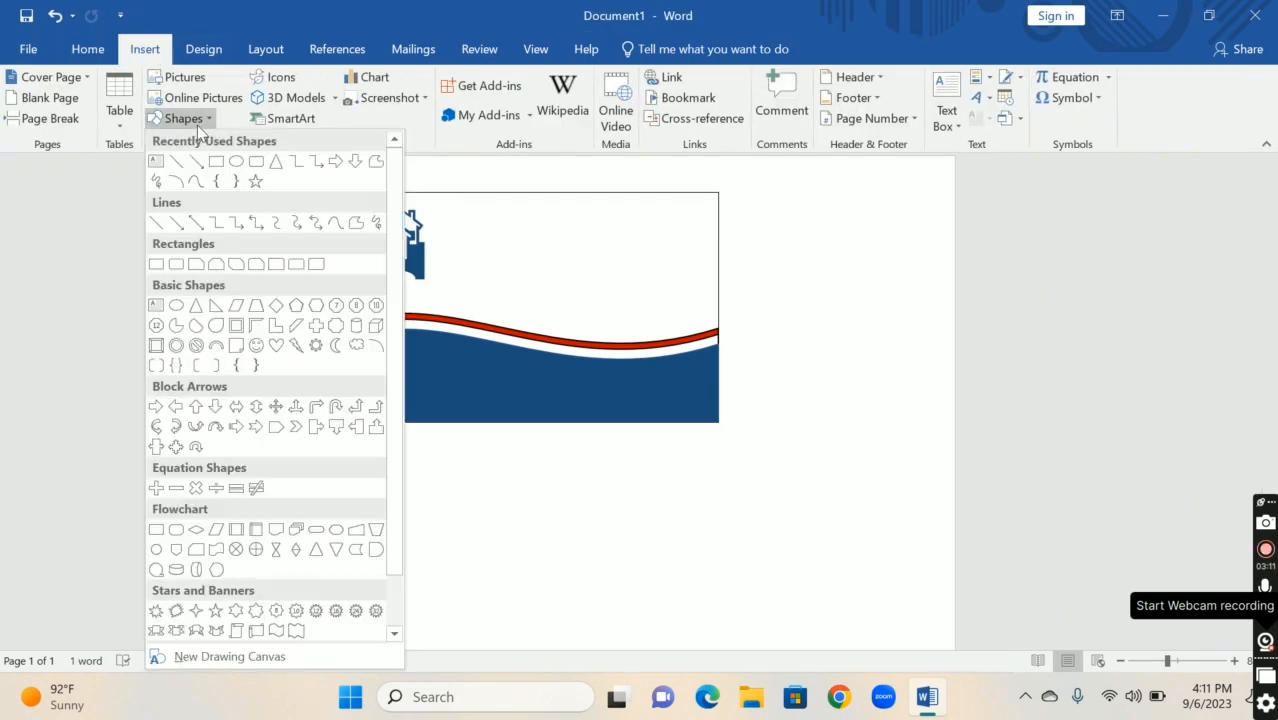
left_click(156, 161)
mouse_move(439, 199)
left_mouse_down()
mouse_move(496, 246)
mouse_move(605, 251)
mouse_move(712, 278)
left_mouse_up()
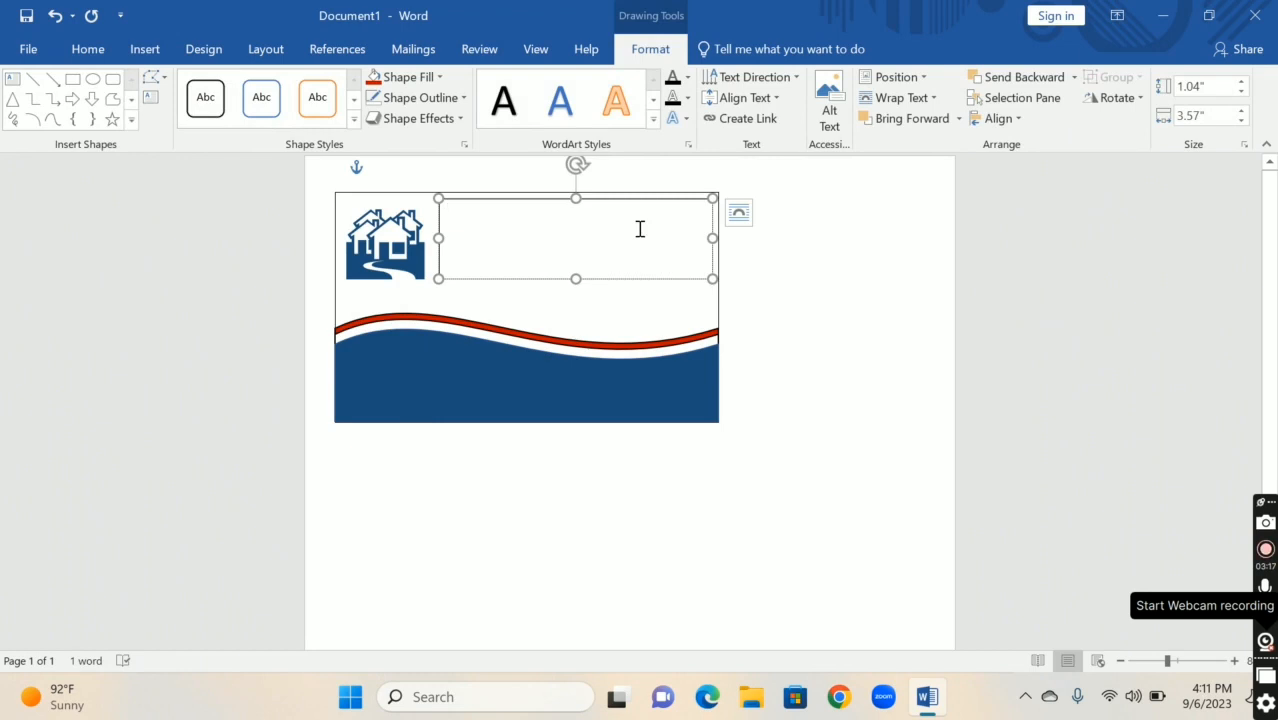
Step: Enter the agency name "Subhanallah agency" in the text box beside the logo
type("subha")
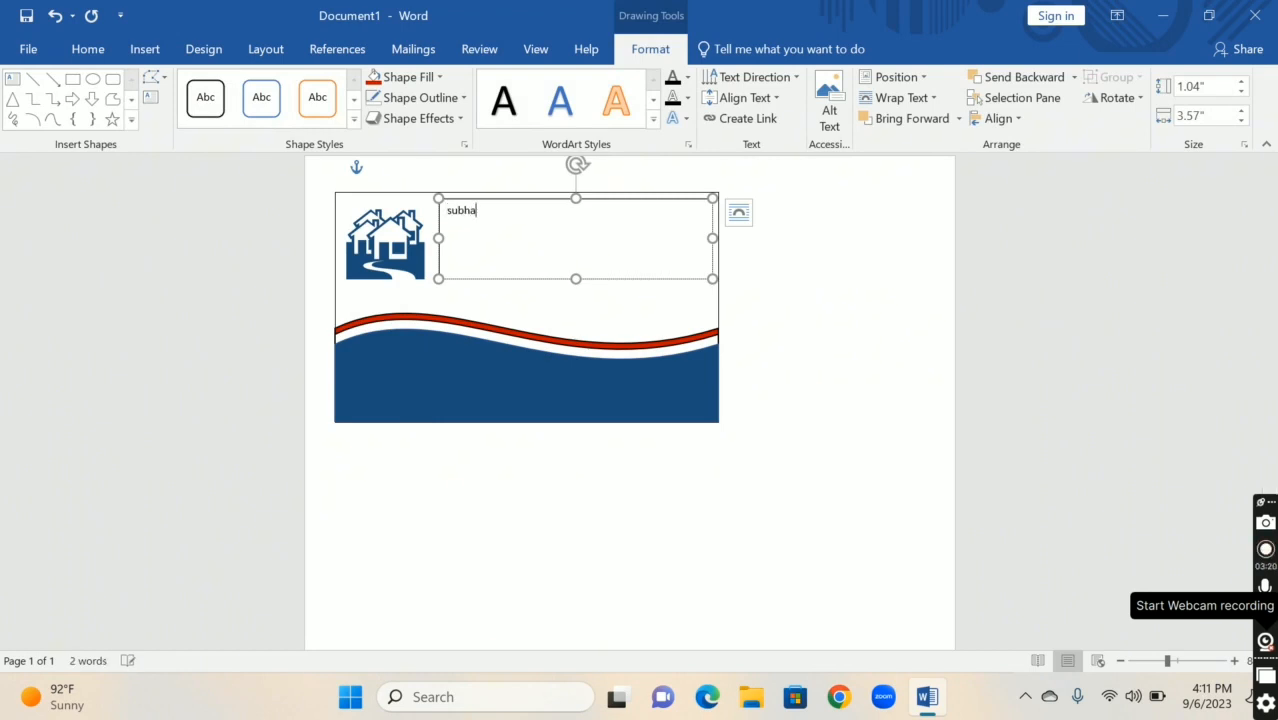
type("nallah agency")
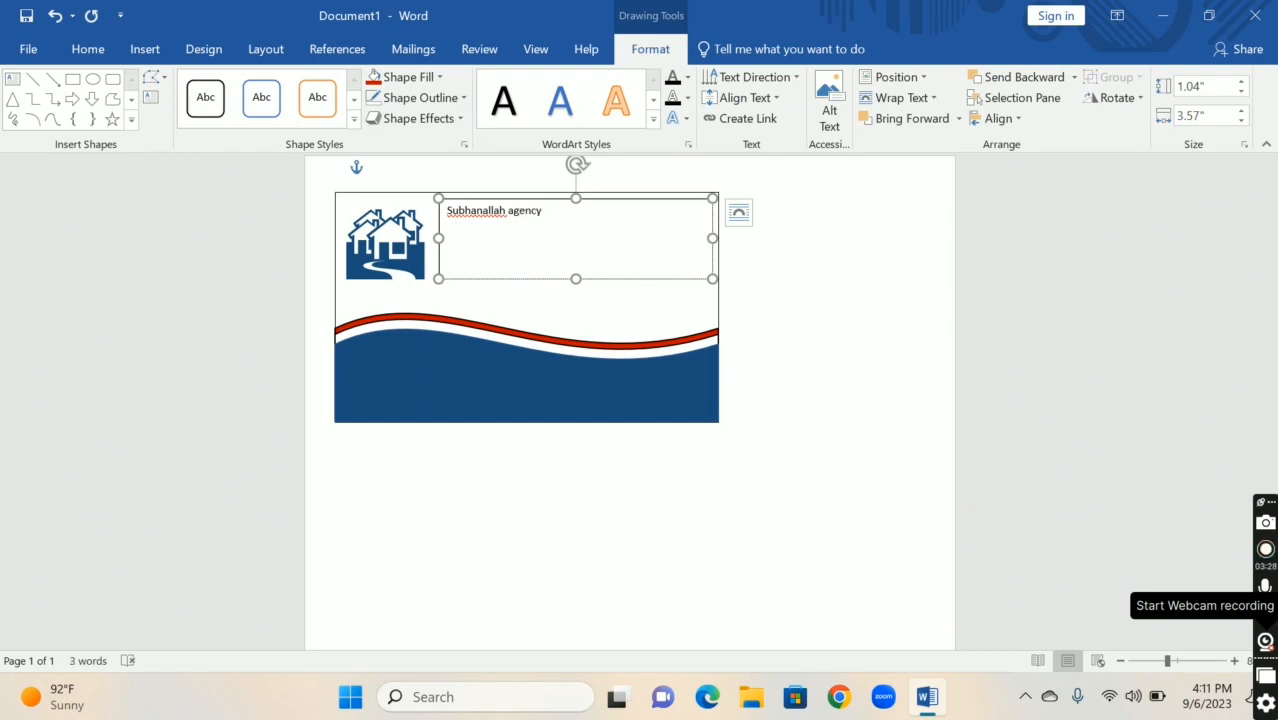
key("ctrl")
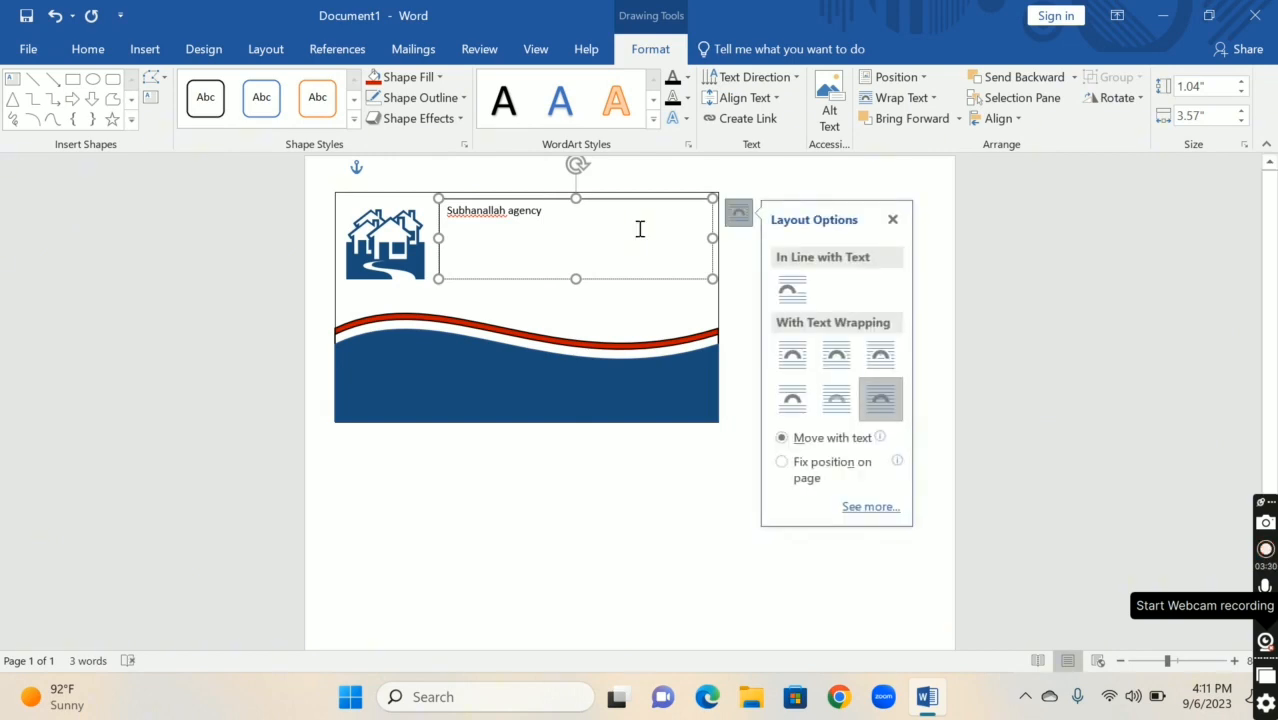
left_click(893, 219)
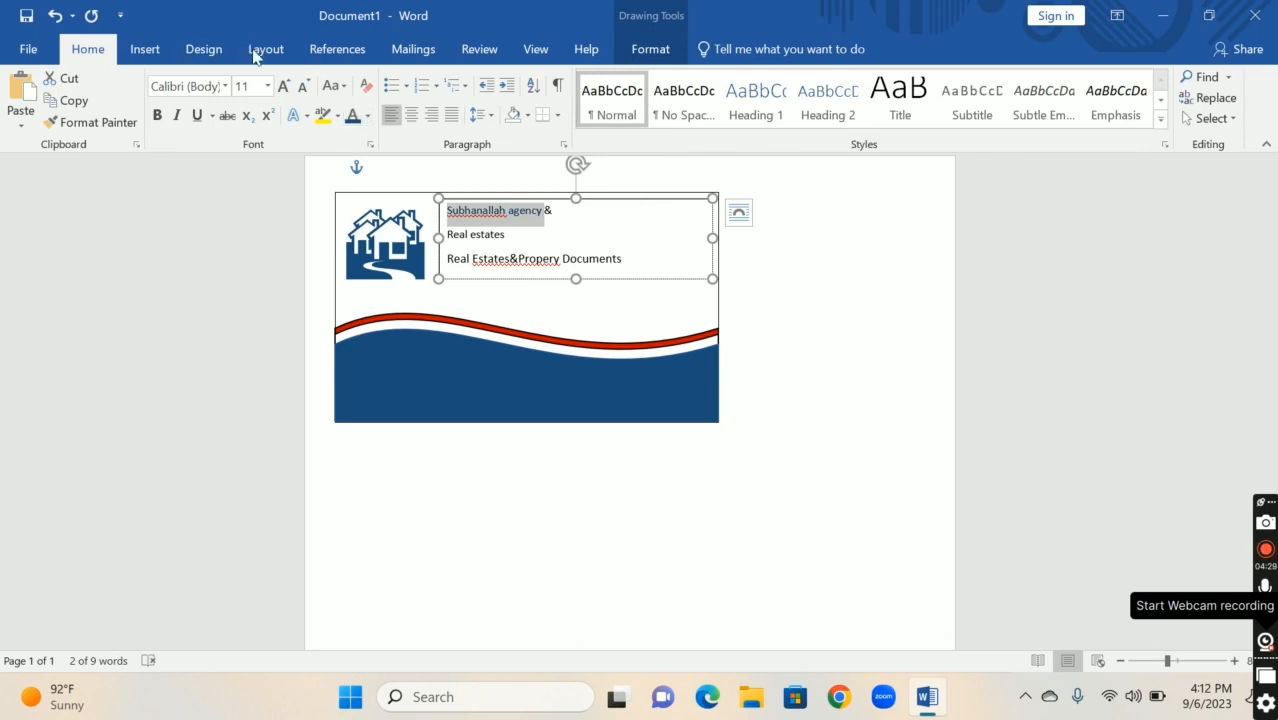
Step: Format the "Subhanallah agency" text as 16 pt, bold and uppercase
left_click(283, 86)
left_click(283, 86)
left_click(283, 86)
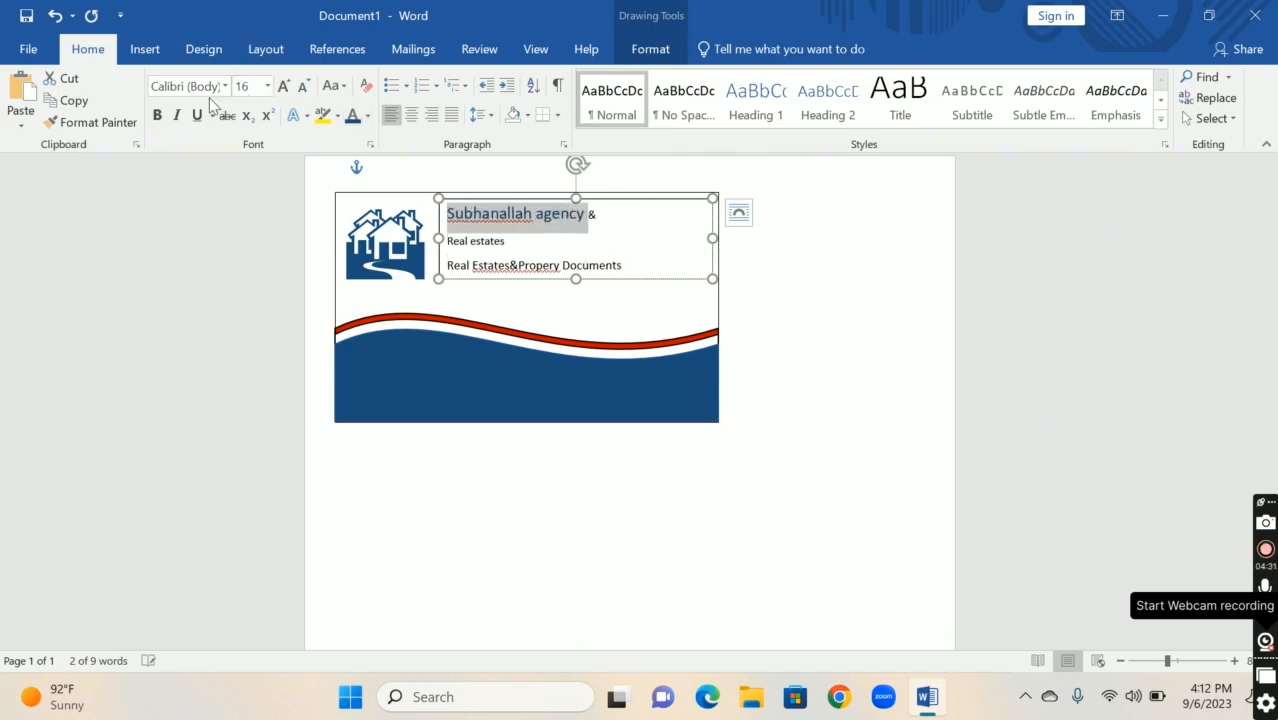
left_click(157, 115)
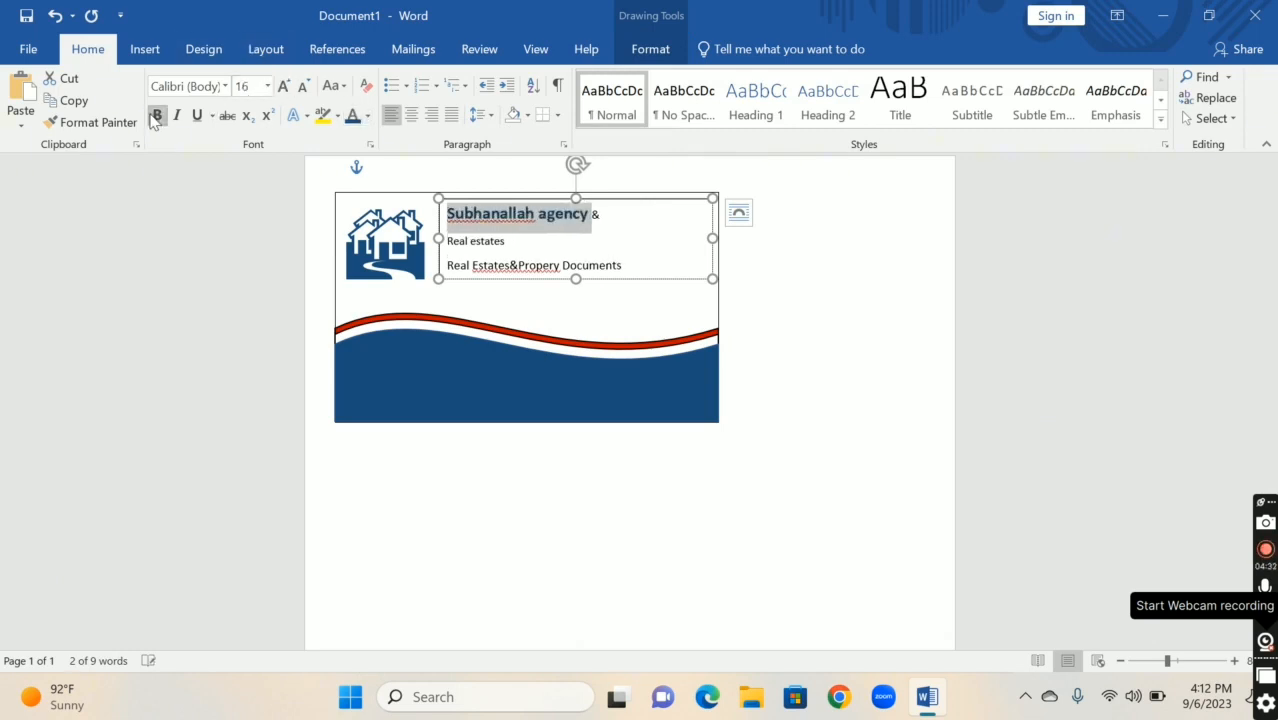
left_click(340, 87)
left_click(380, 151)
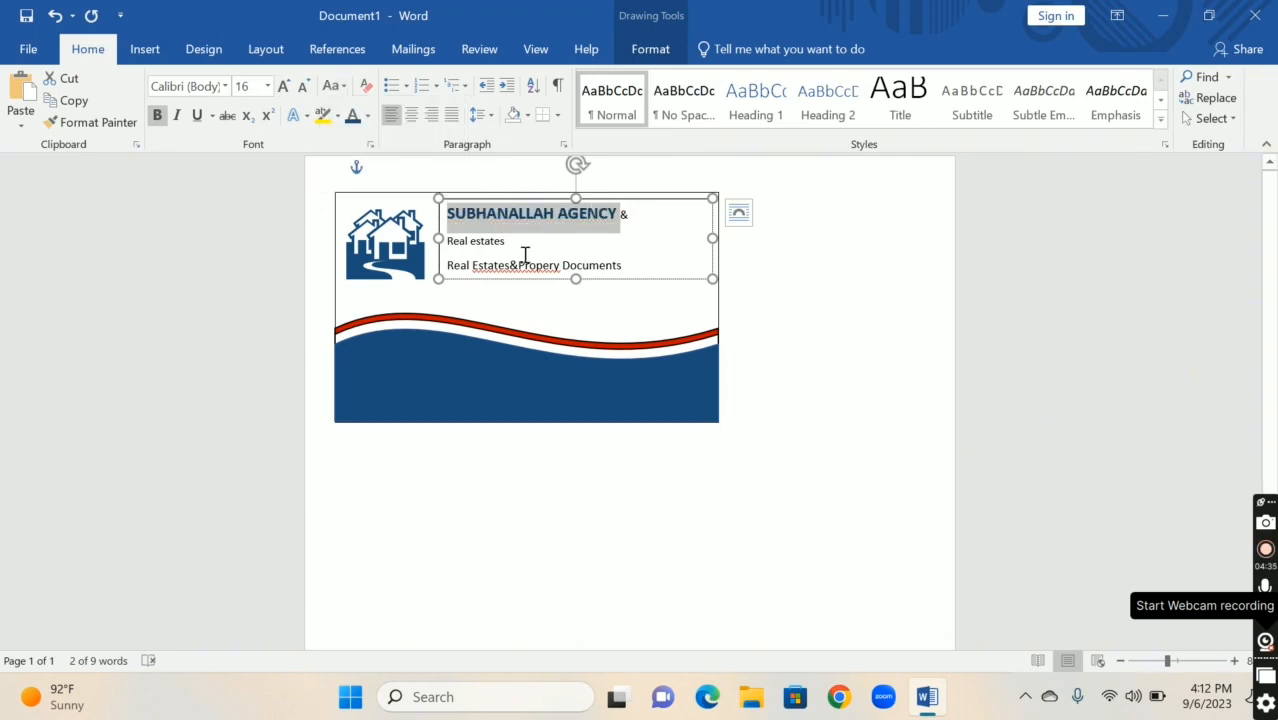
Step: Copy the agency name's formatting onto "& Real estates" with Format Painter and convert the two heading lines to uppercase
left_click(94, 122)
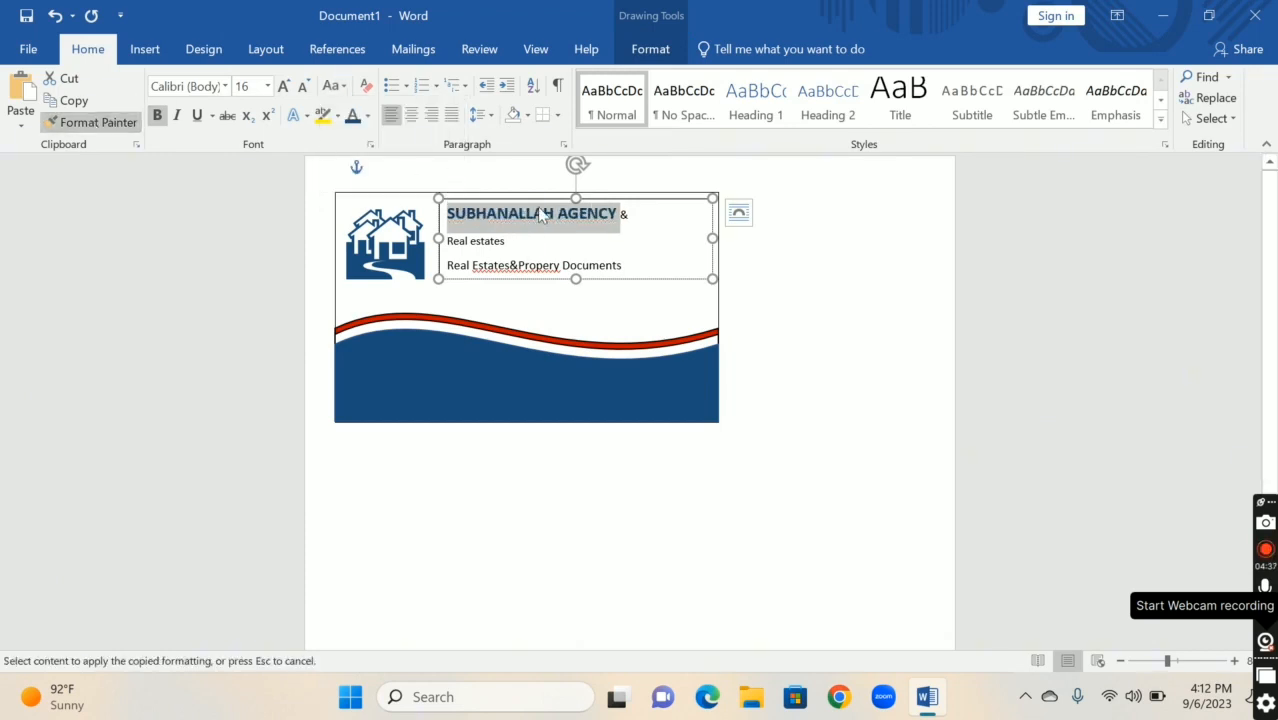
mouse_move(493, 237)
left_mouse_down()
mouse_move(434, 224)
mouse_move(425, 183)
left_mouse_up()
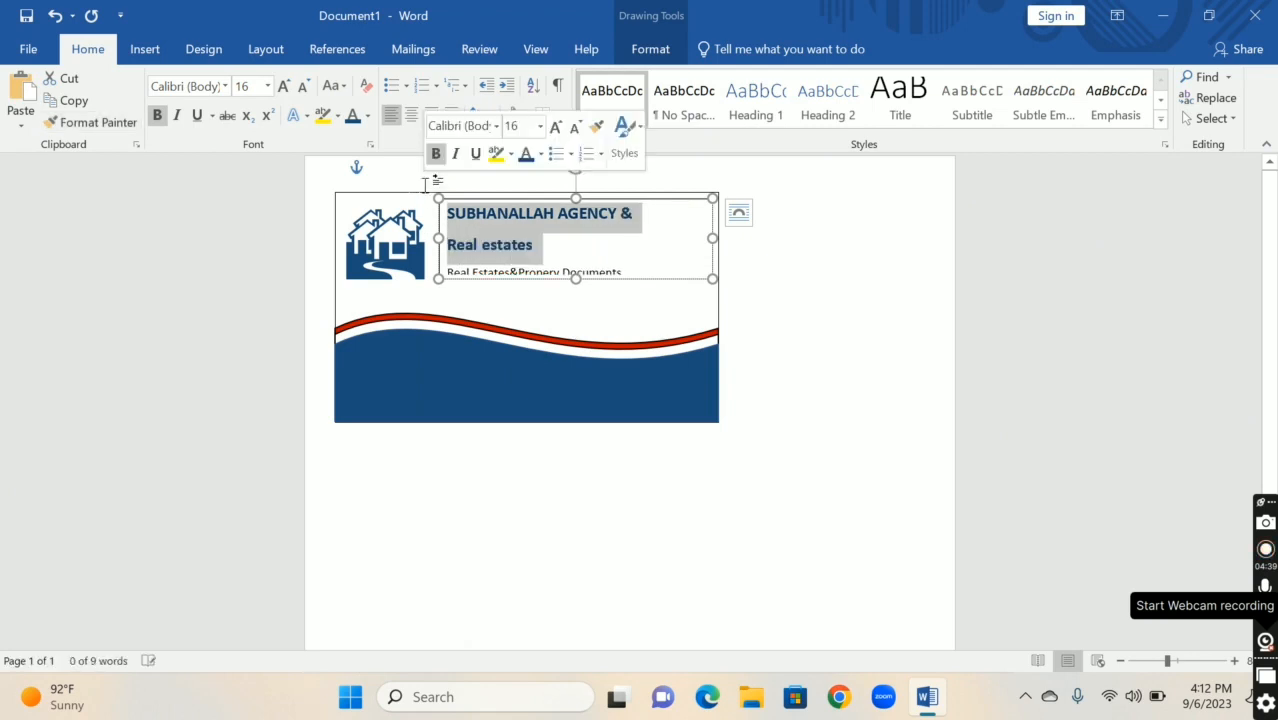
left_click(337, 87)
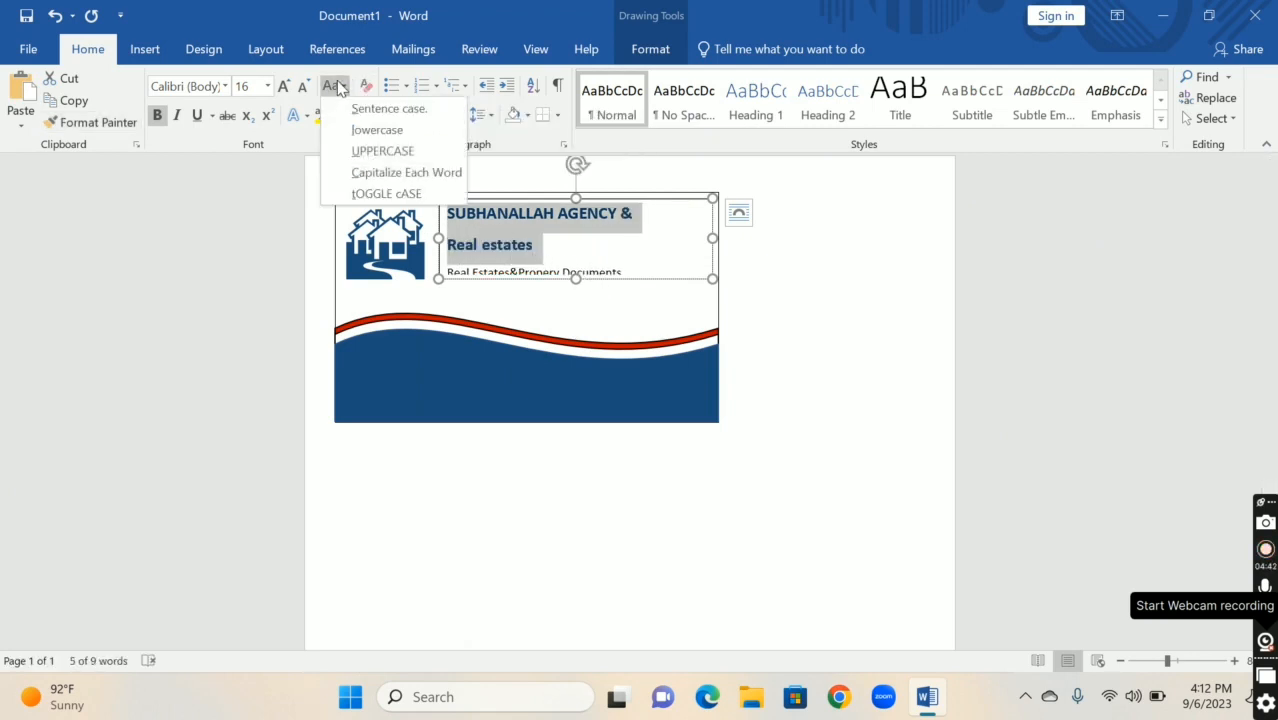
left_click(362, 153)
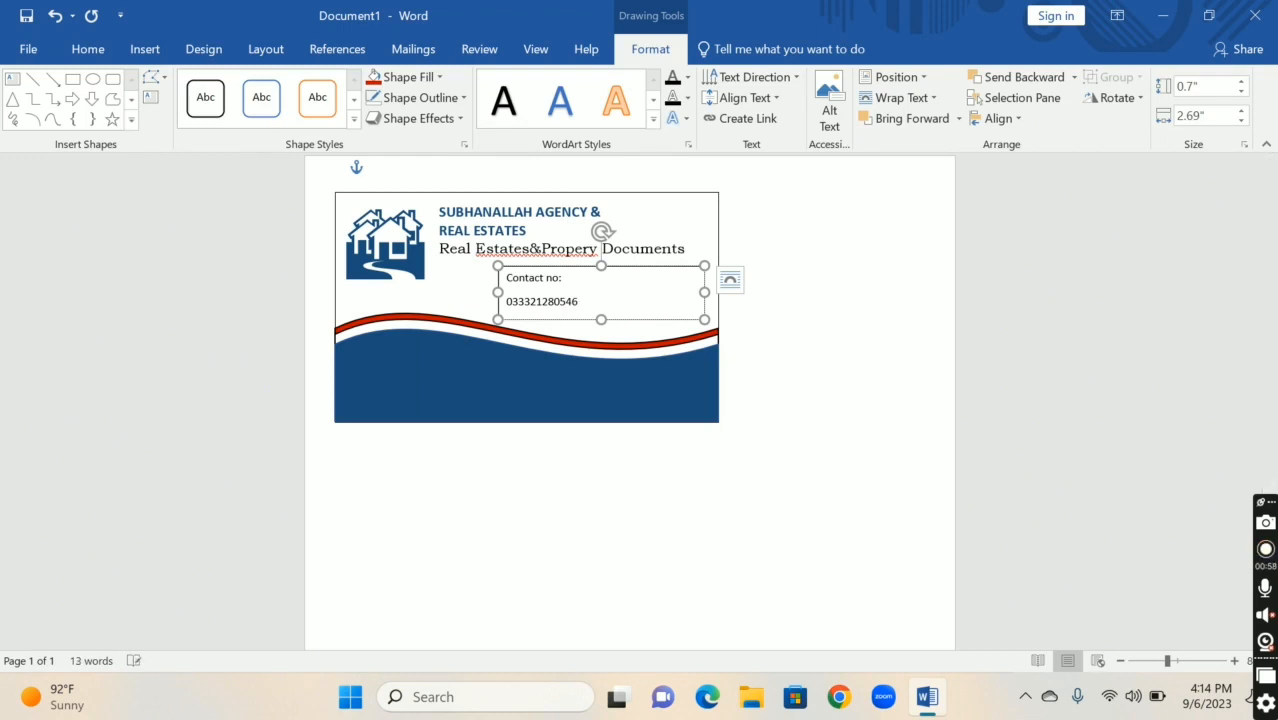
Step: Extend the contact text box to about 1.13" high and add a second phone number on a new line
left_click_drag(601, 320, 601, 352)
left_click(578, 327)
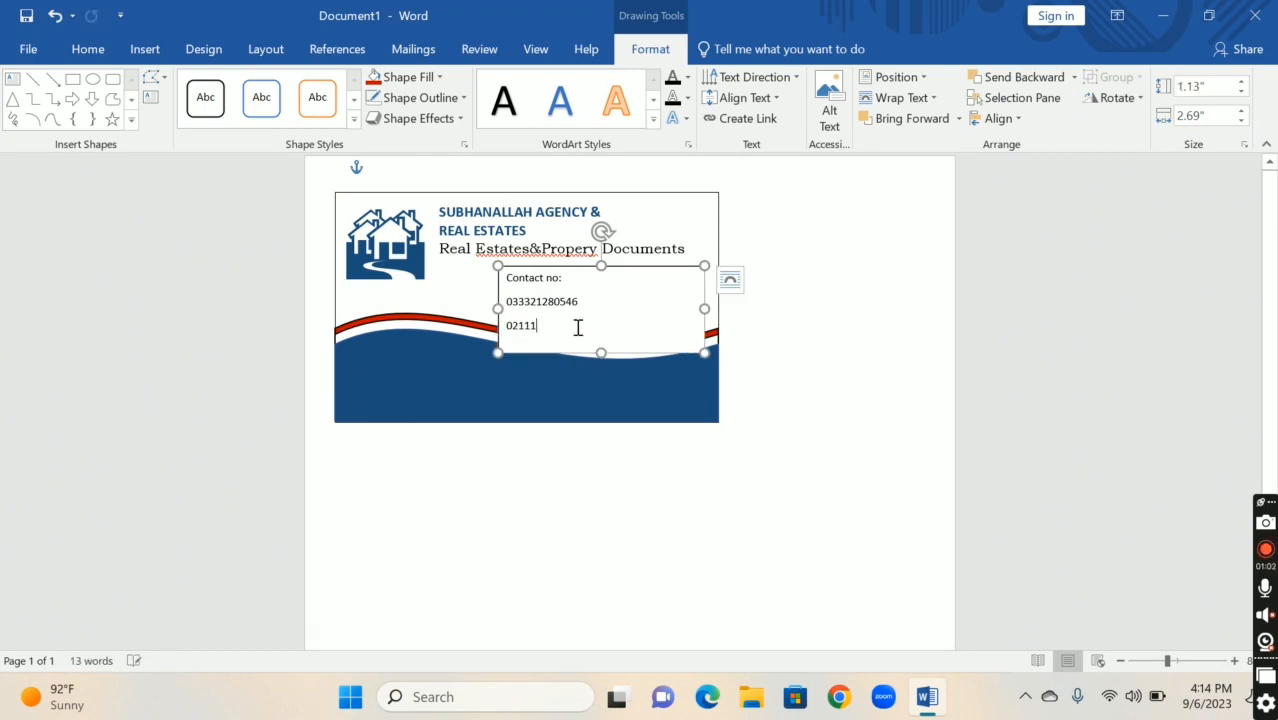
type("89230")
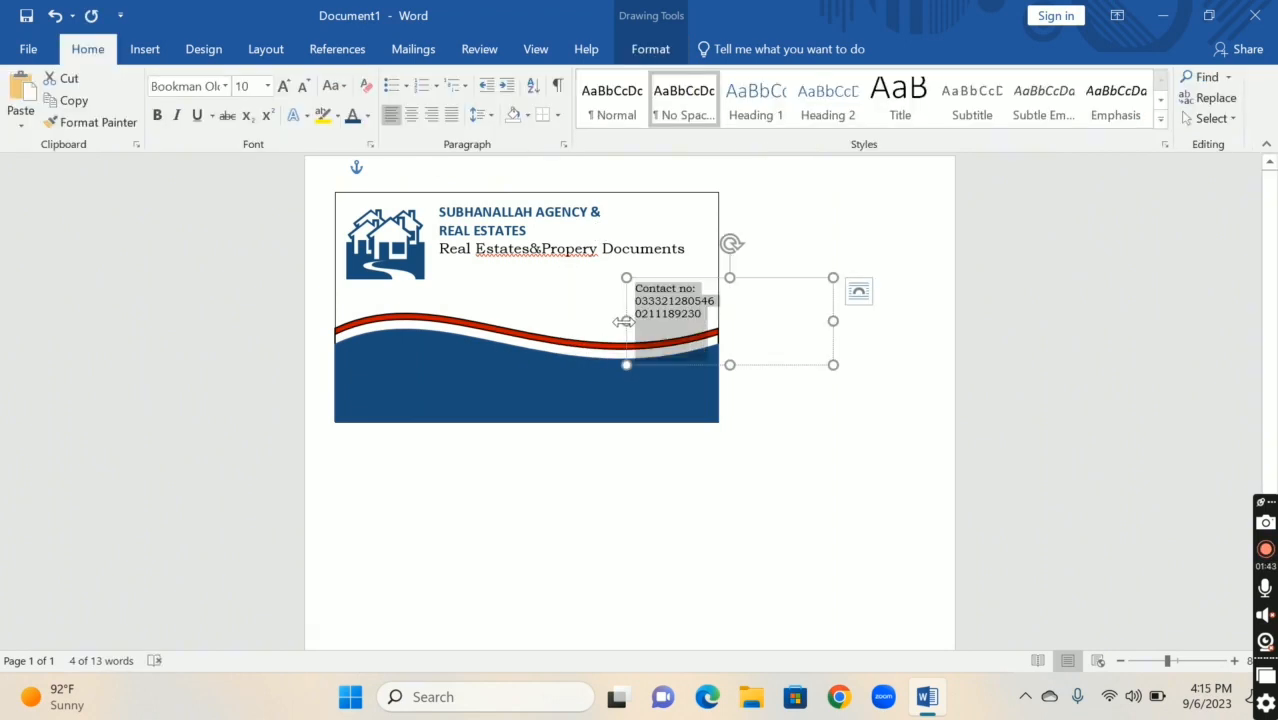
Step: Widen the contact text box towards the card's middle and shift it slightly down to just above the red wave
left_click_drag(607, 323, 604, 323)
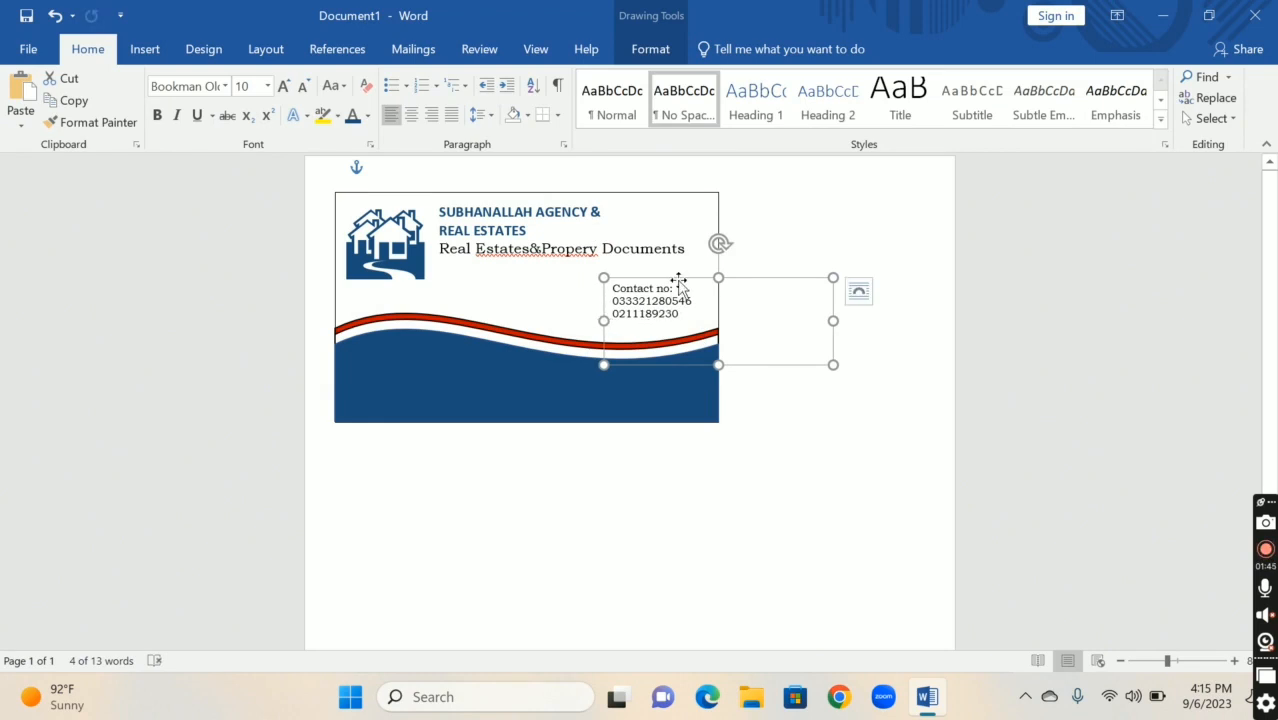
left_click_drag(679, 281, 677, 297)
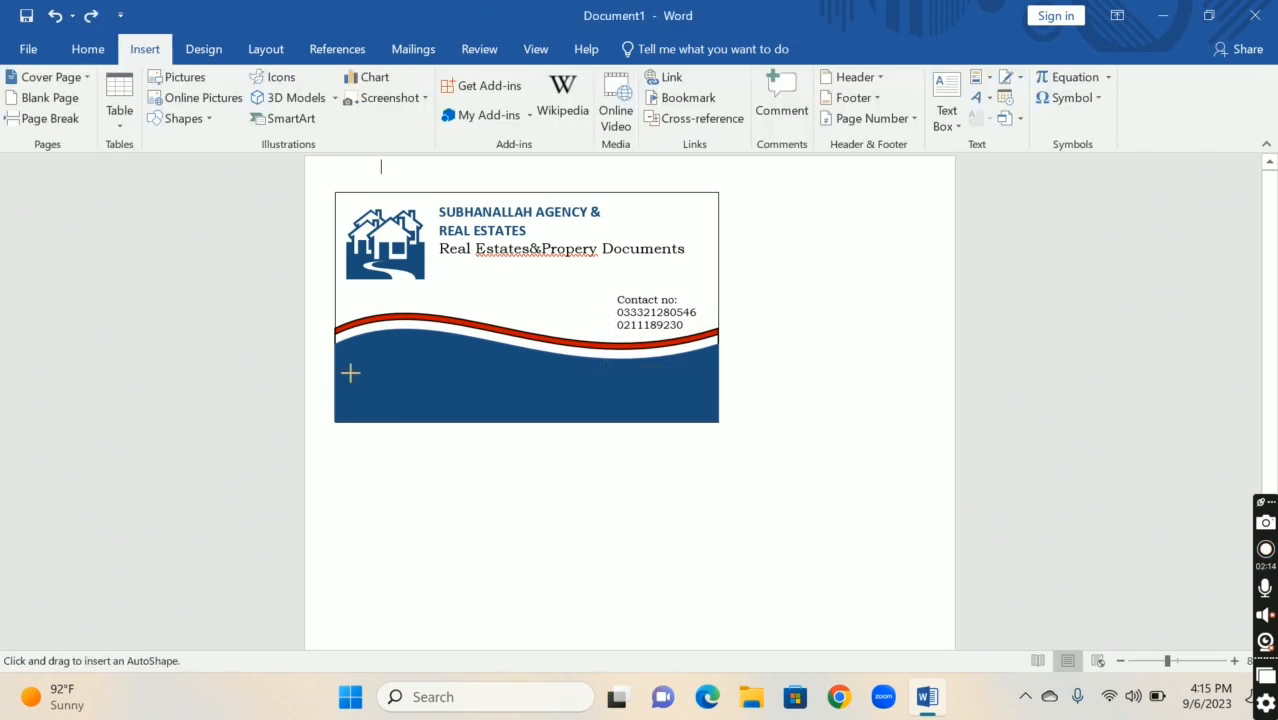
Step: Draw a small shape near the left edge of the dark blue wave
left_click_drag(351, 371, 381, 374)
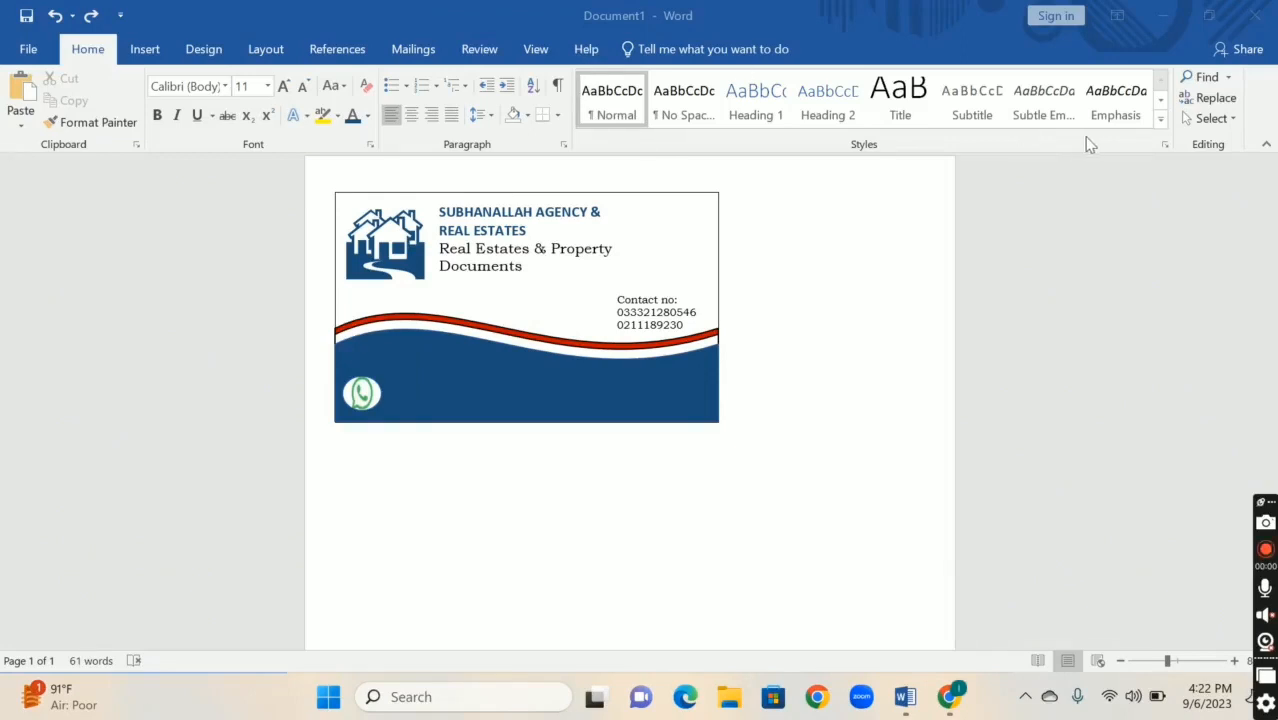
Step: Select all of the card's shapes, pictures and text boxes together and group them into a single object
left_click(1207, 122)
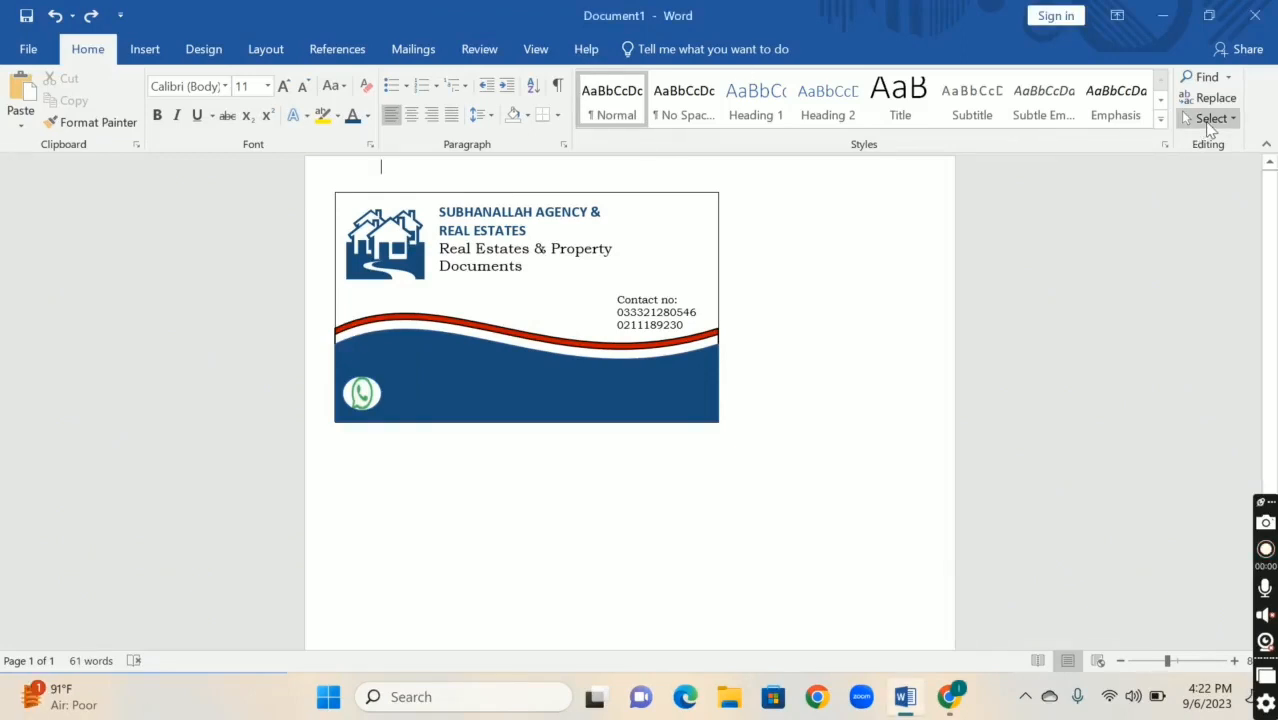
left_click(1210, 120)
left_click(1185, 165)
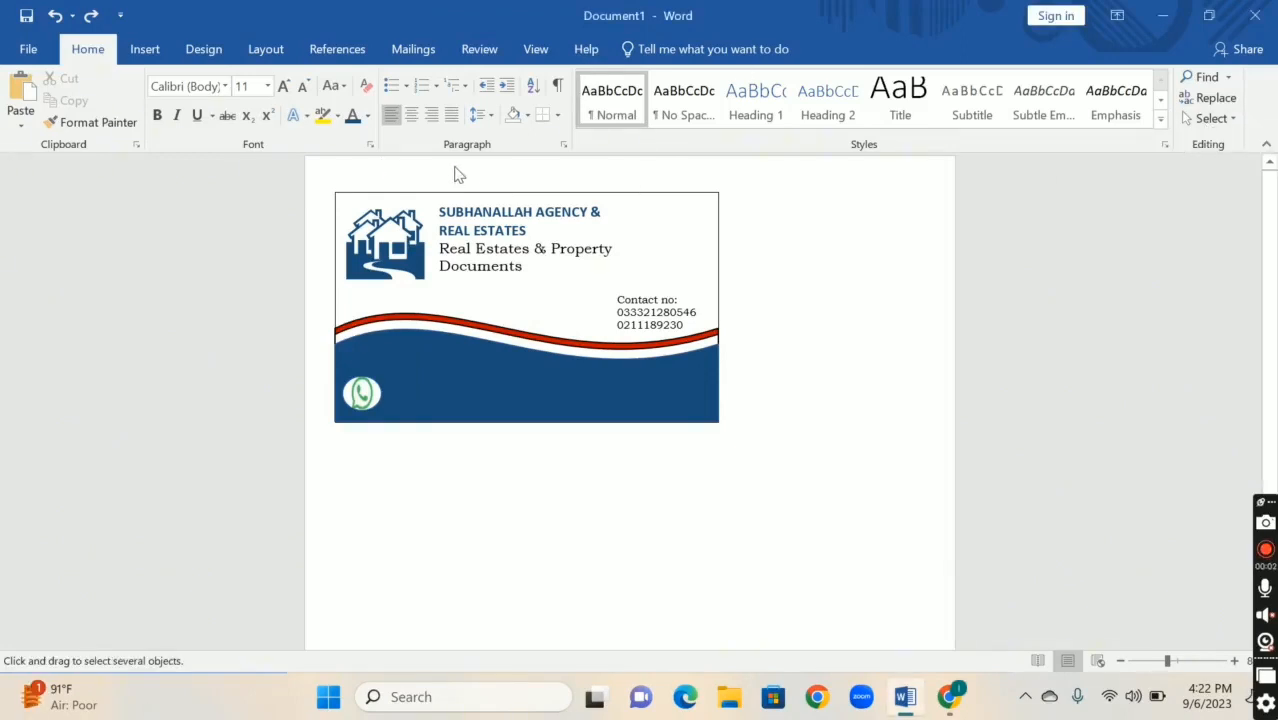
mouse_move(329, 187)
left_mouse_down()
mouse_move(672, 426)
mouse_move(727, 430)
left_mouse_up()
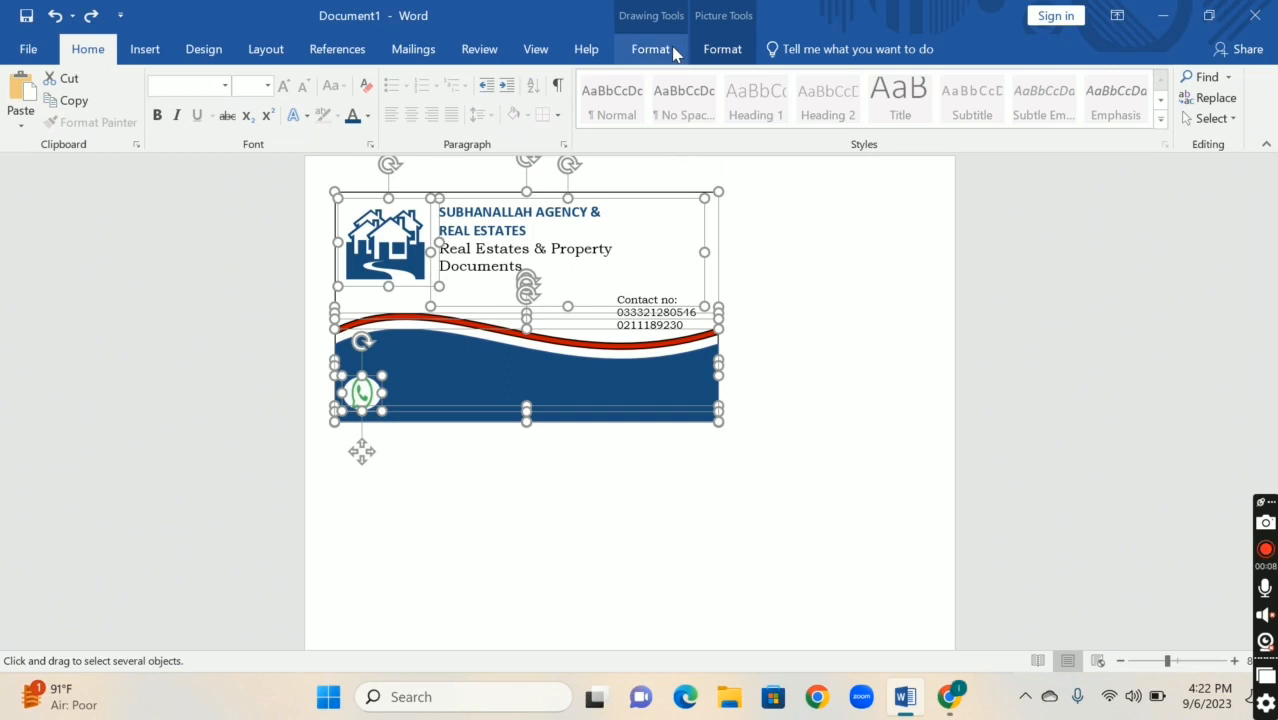
left_click(668, 49)
left_click(707, 52)
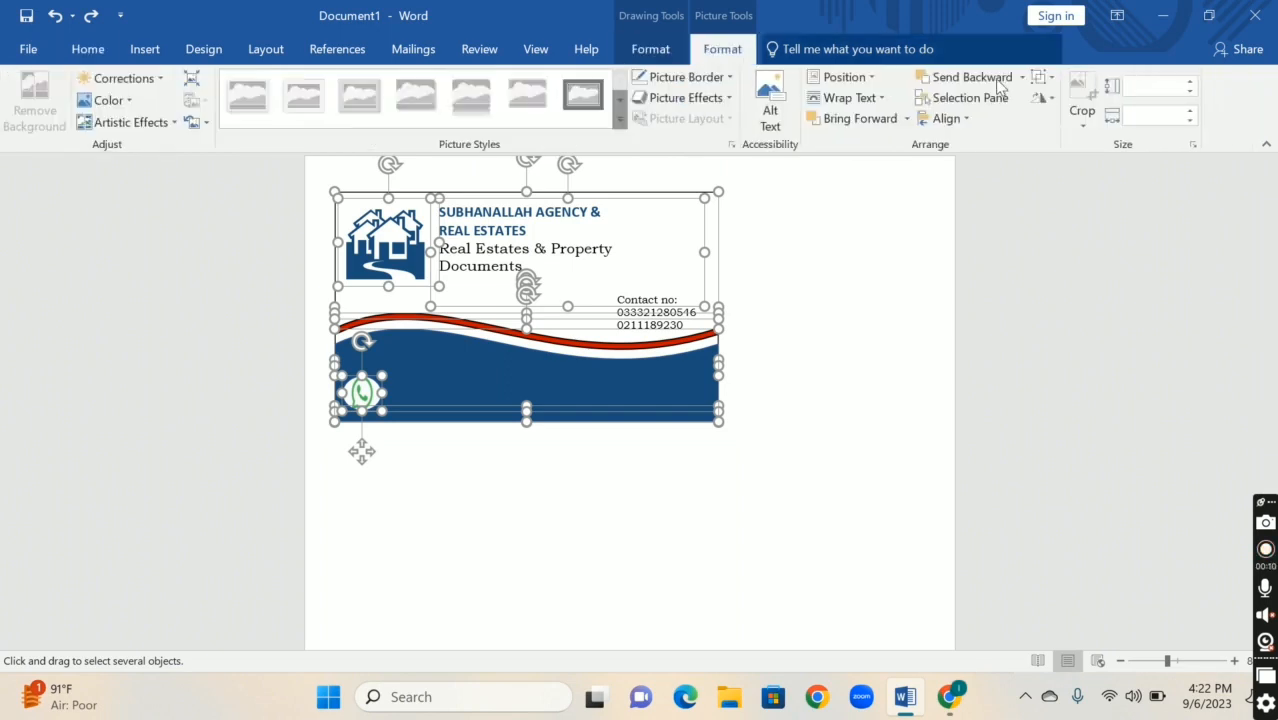
left_click(1046, 77)
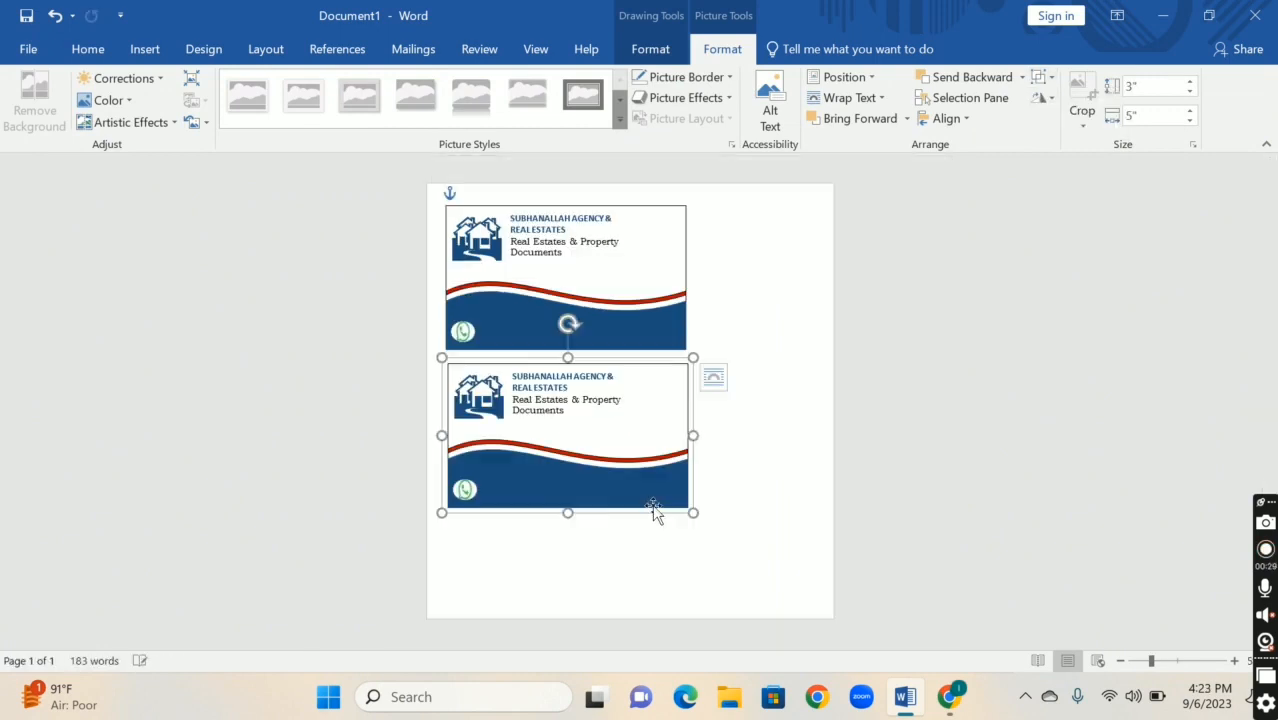
Step: Move the lower and upper card copies horizontally to the page's center, keeping them stacked with their side edges aligned
left_click_drag(695, 486, 753, 490)
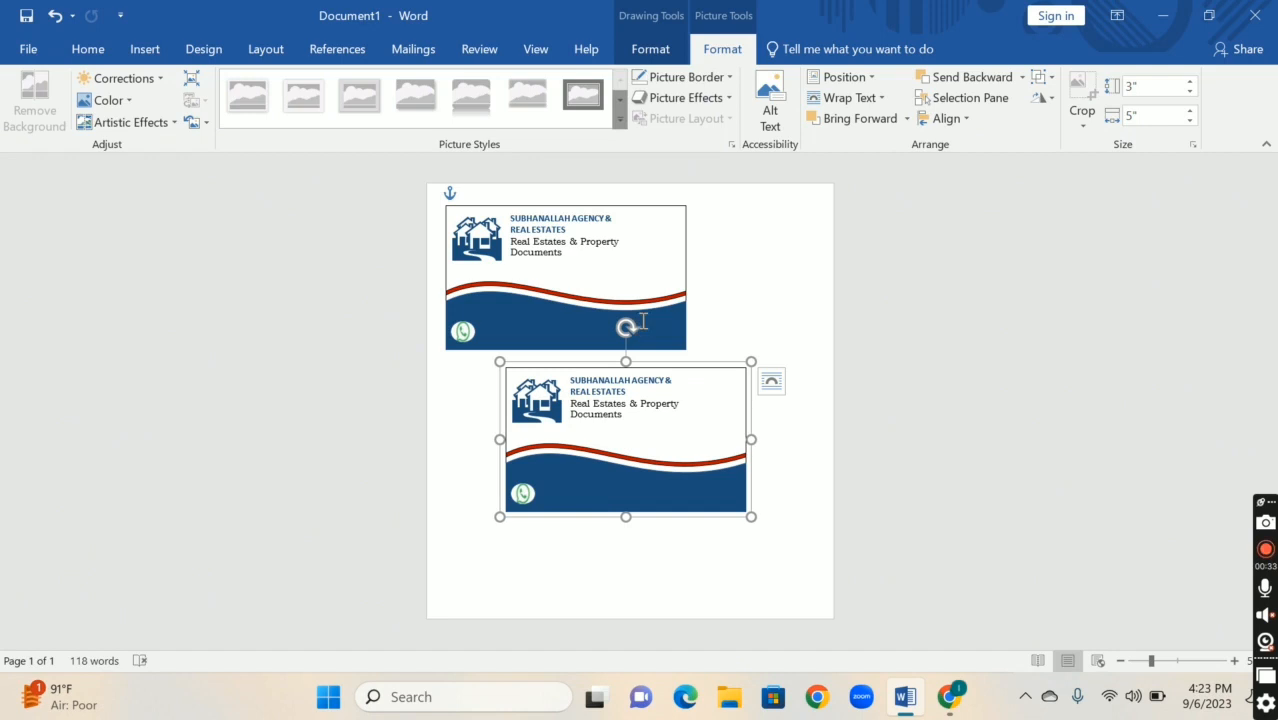
left_click(660, 321)
left_click_drag(694, 318, 750, 320)
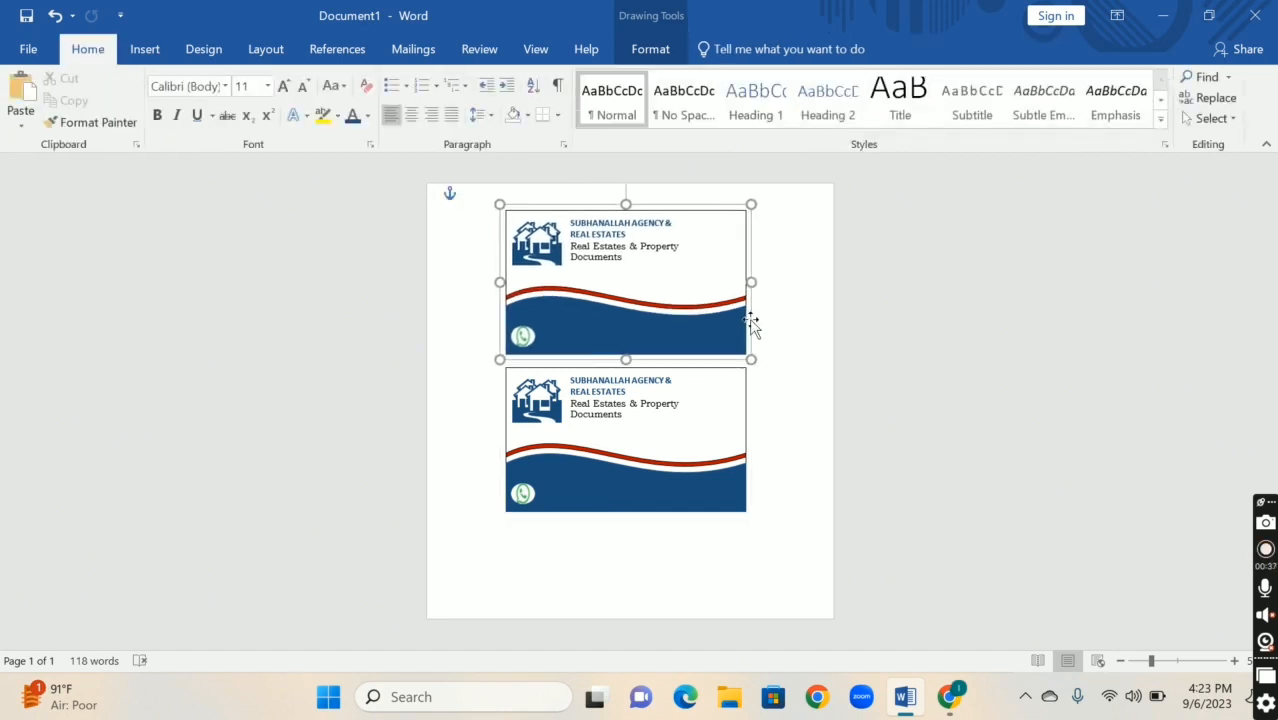
left_click(1236, 662)
left_click(1236, 662)
left_click(1236, 662)
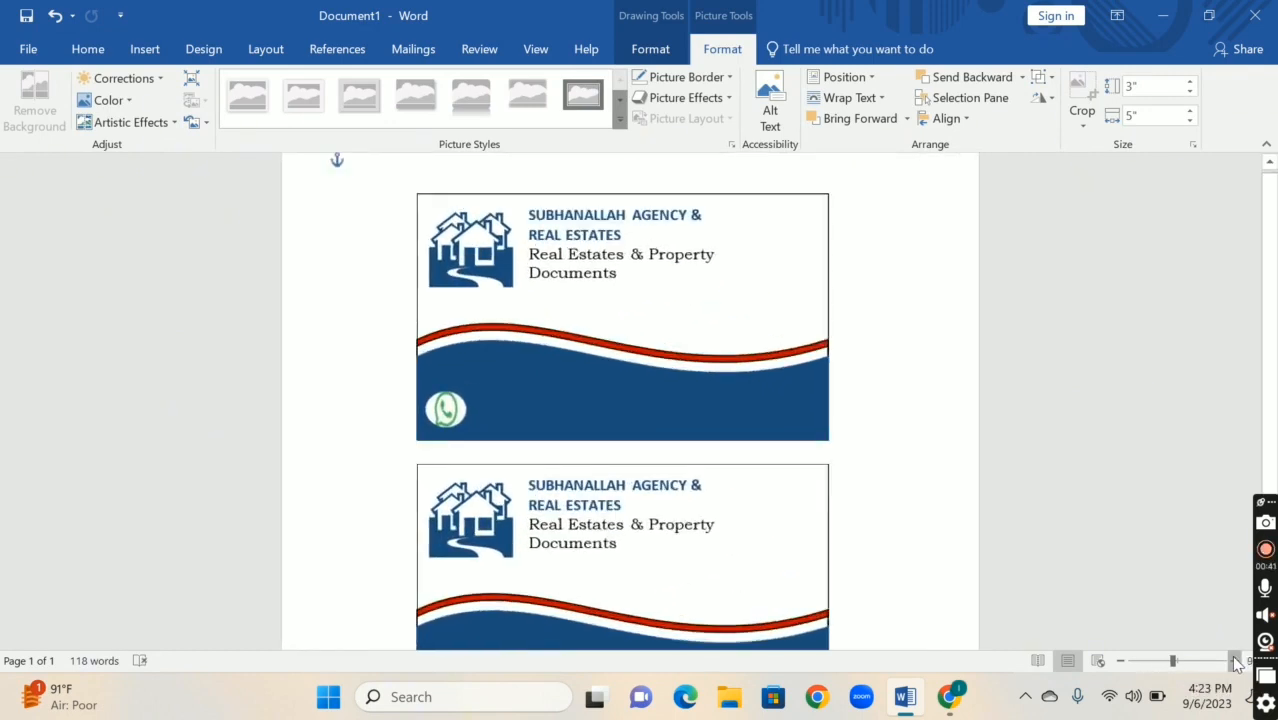
left_click(1236, 662)
left_click(1236, 662)
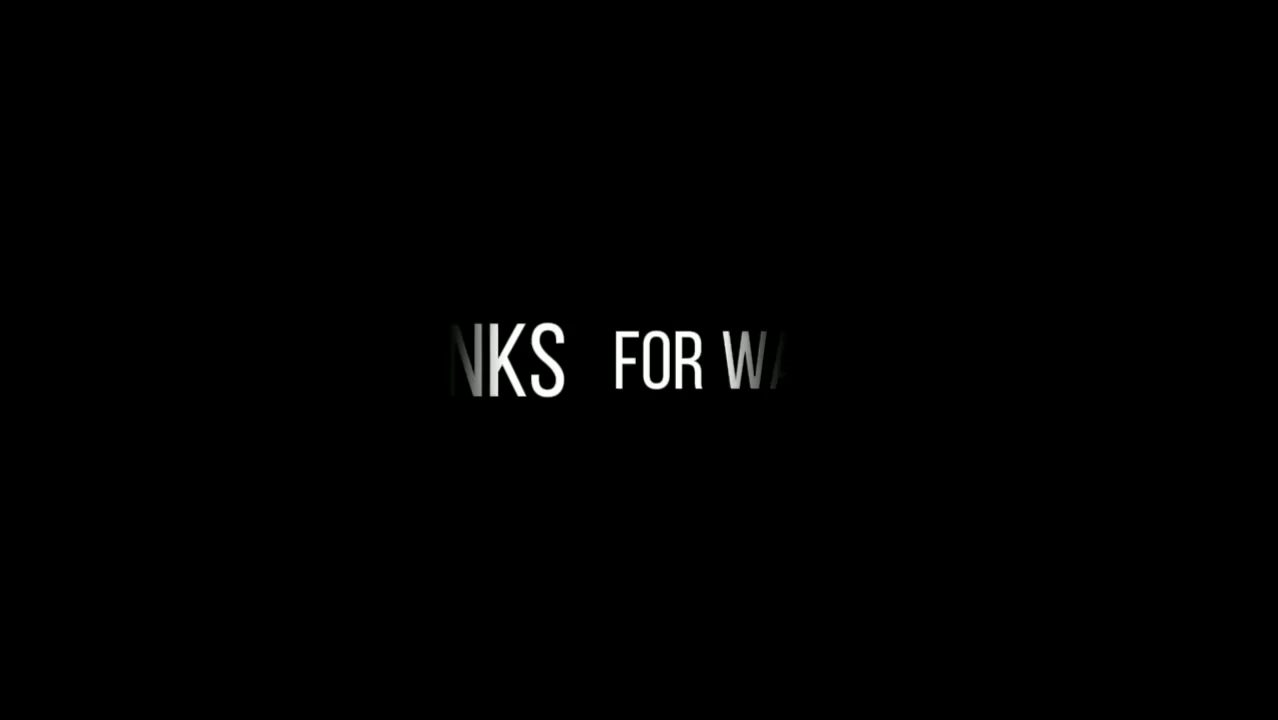